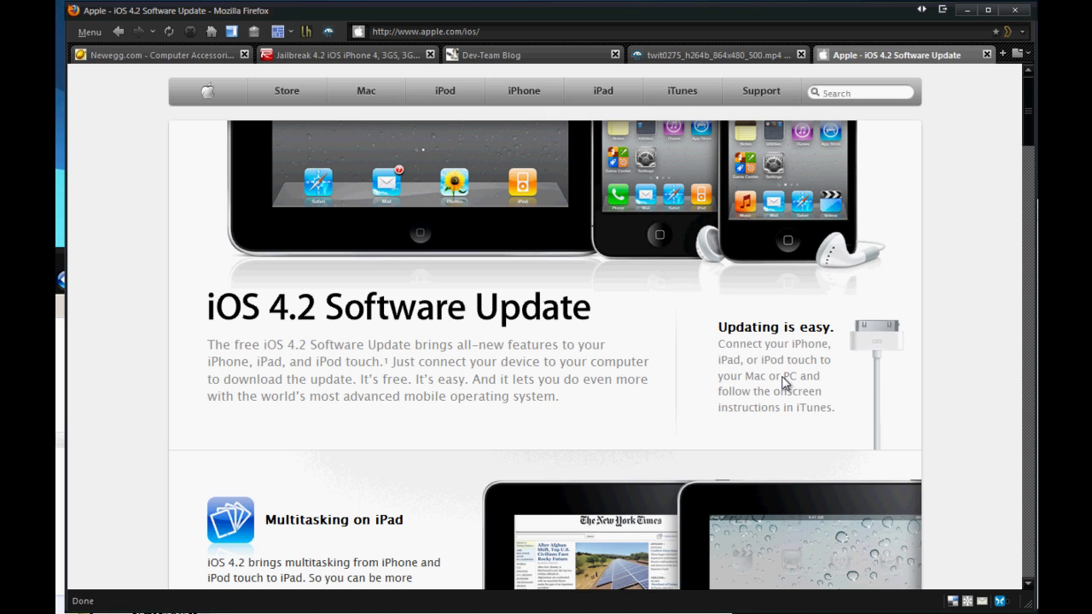
Scroll the iOS 4.2 page past Multitasking, AirPrint, AirPlay and Find My iPhone to More features
scroll(783, 382, down, 3)
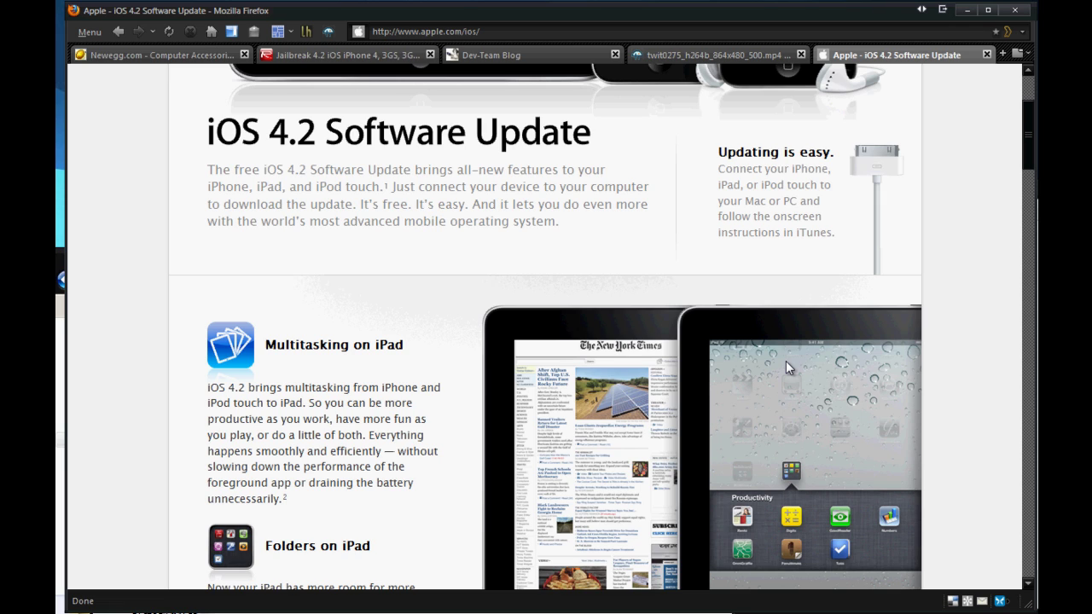
scroll(786, 361, down, 2)
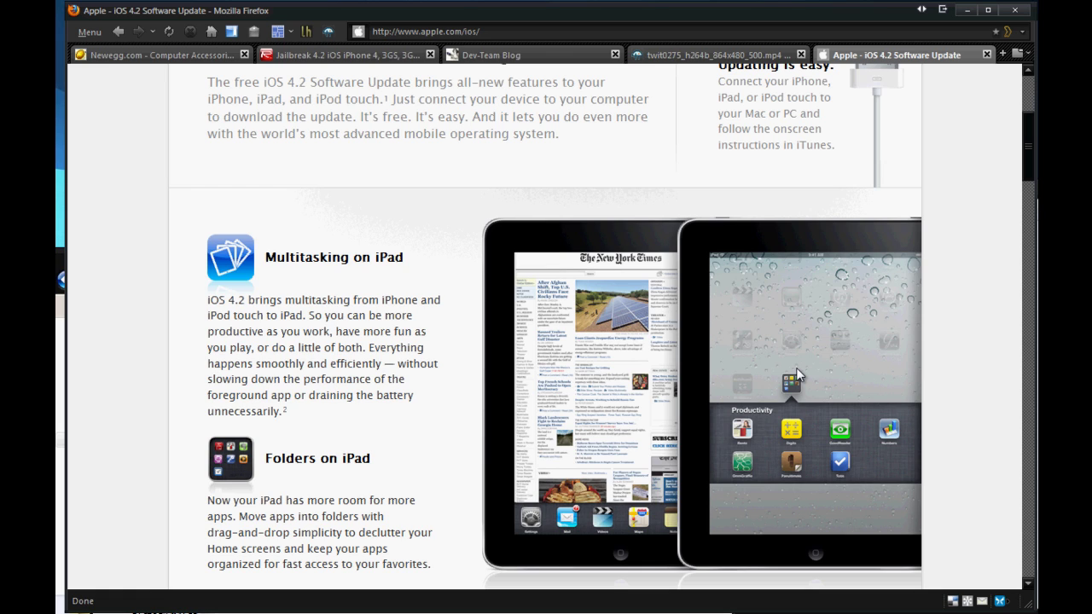
scroll(937, 417, down, 5)
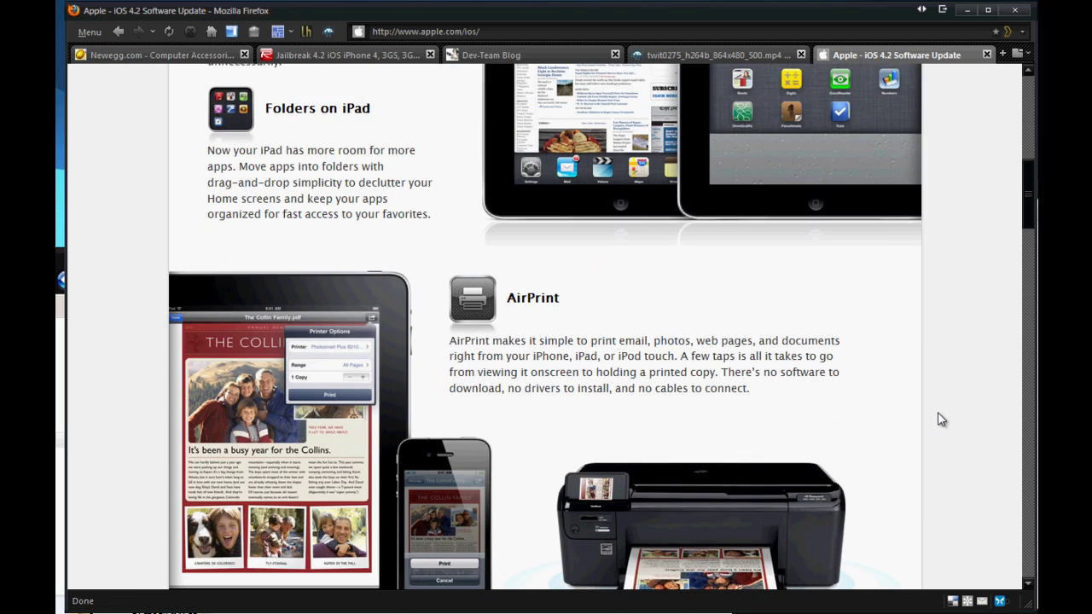
scroll(937, 414, down, 5)
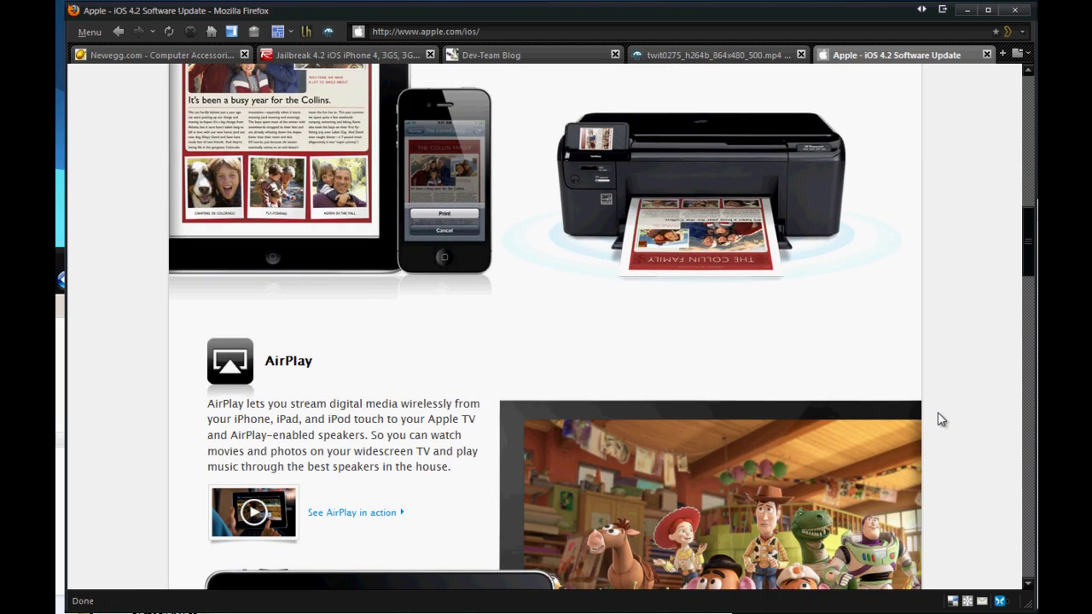
scroll(937, 418, down, 5)
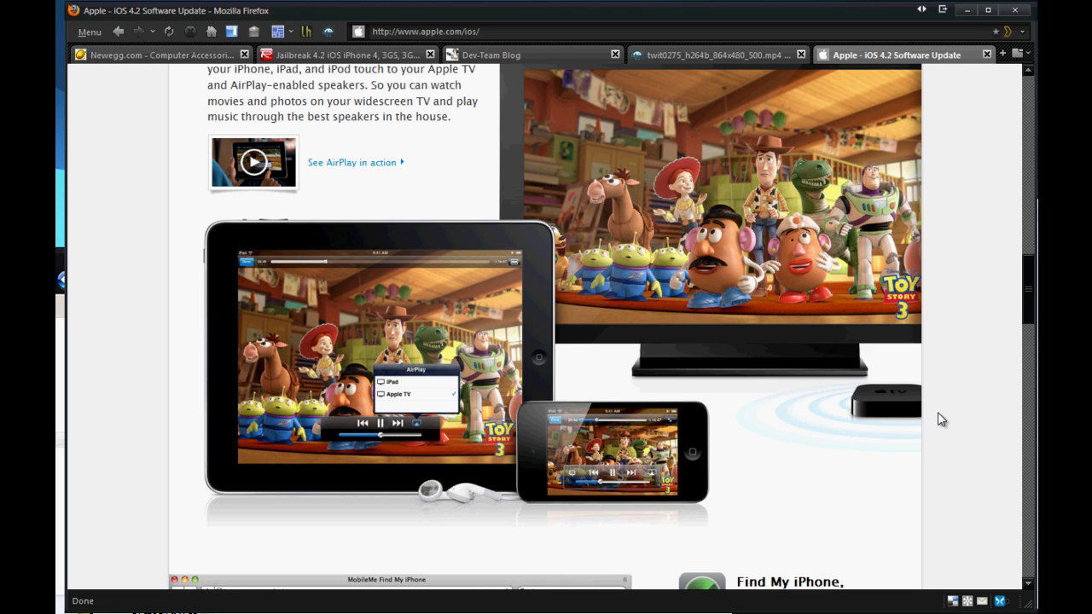
scroll(938, 419, up, 15)
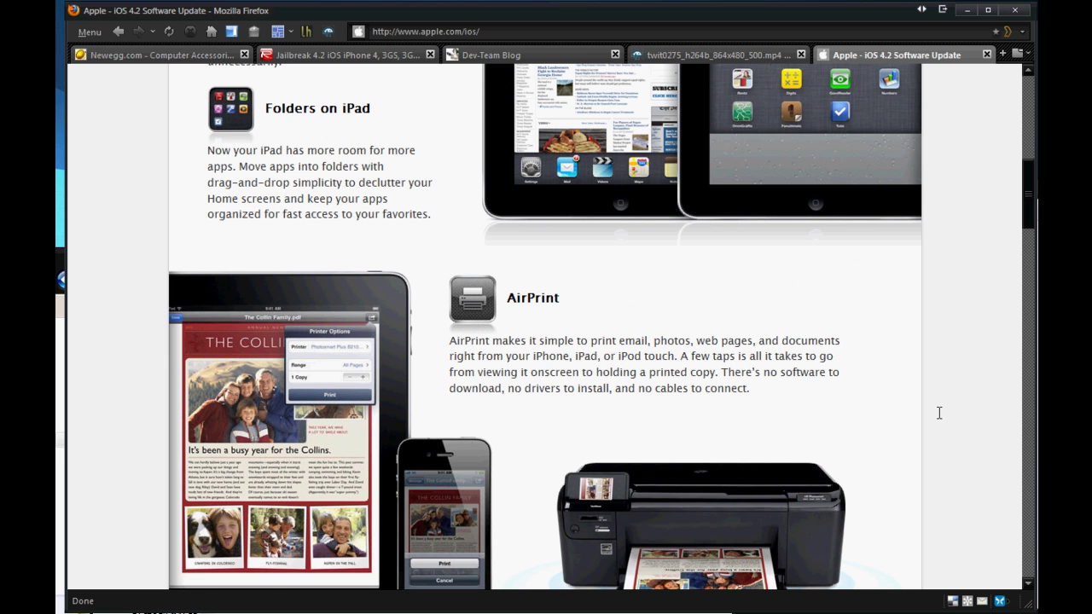
scroll(405, 346, up, 4)
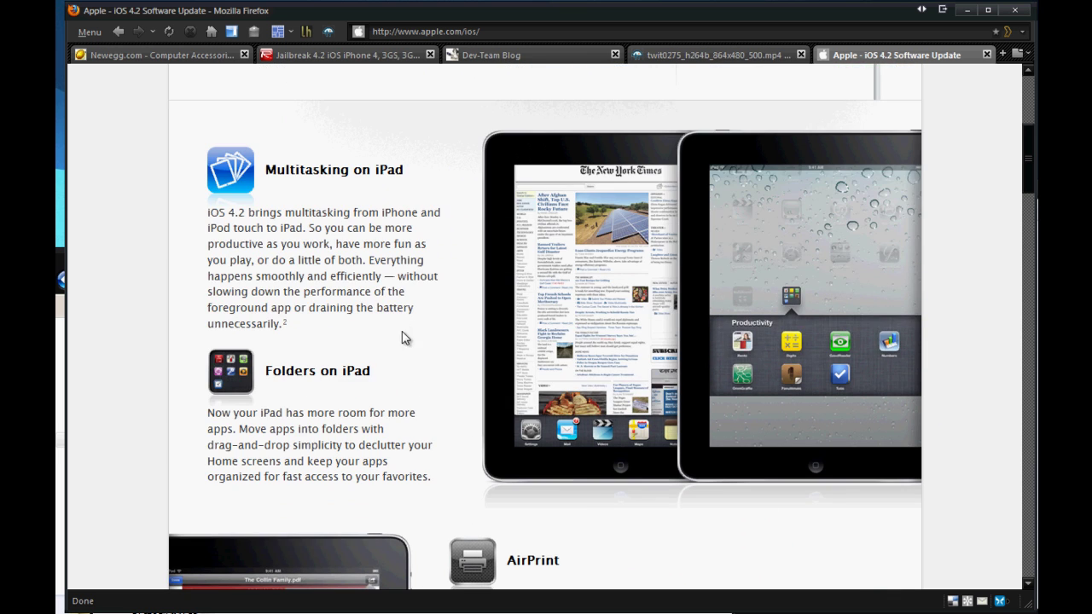
scroll(480, 317, down, 5)
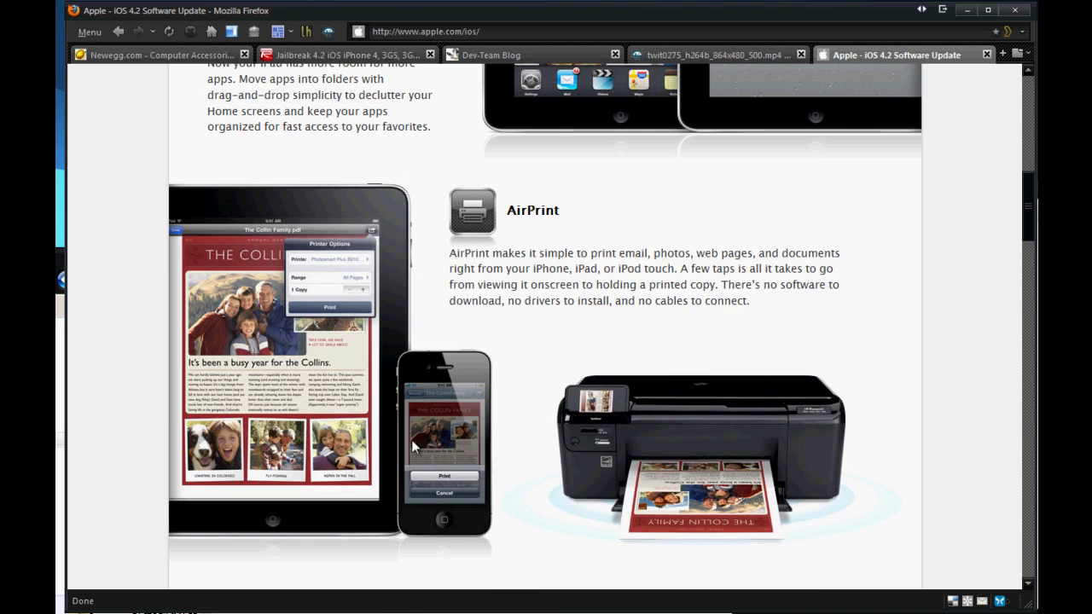
scroll(267, 435, down, 6)
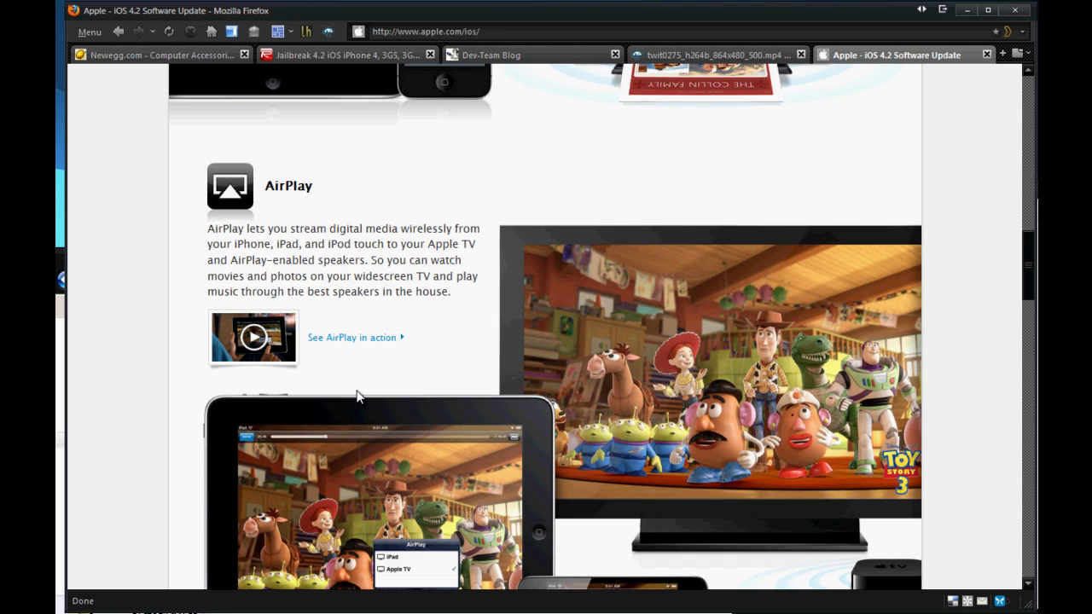
scroll(383, 399, down, 2)
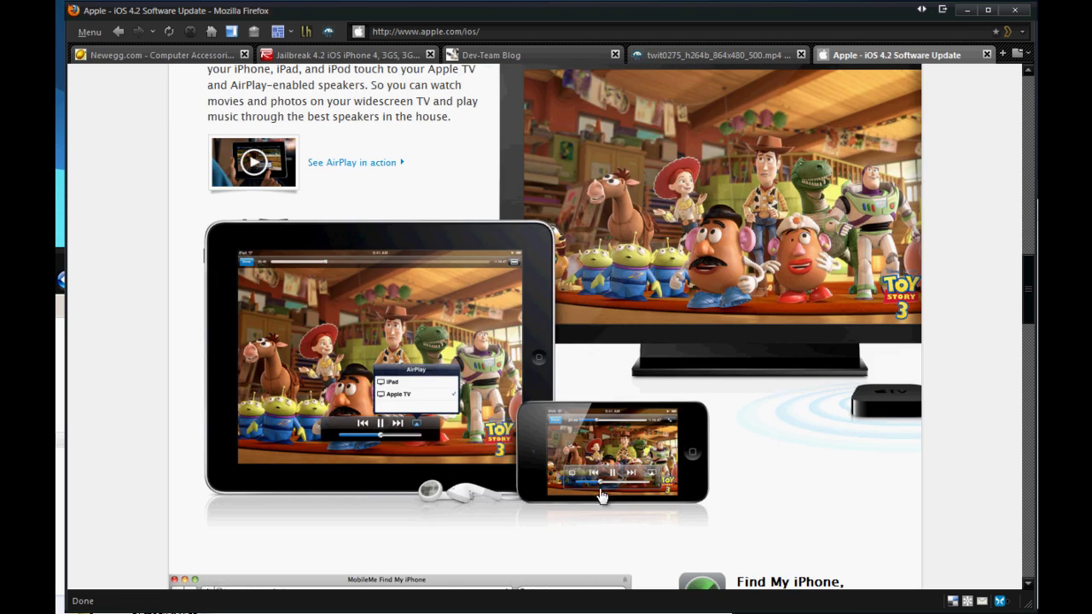
scroll(626, 488, down, 5)
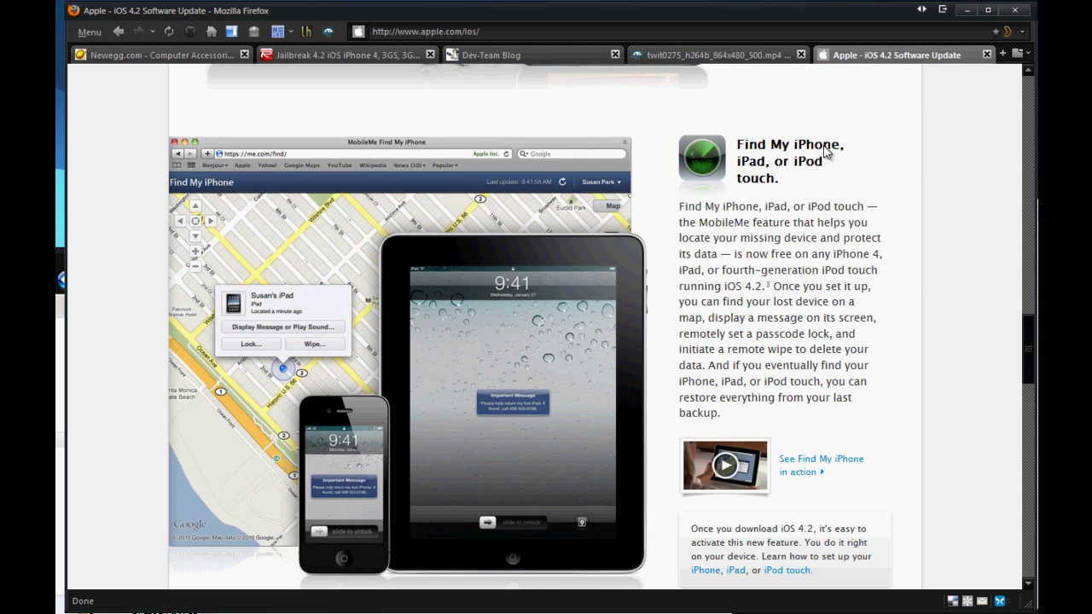
scroll(599, 333, down, 1)
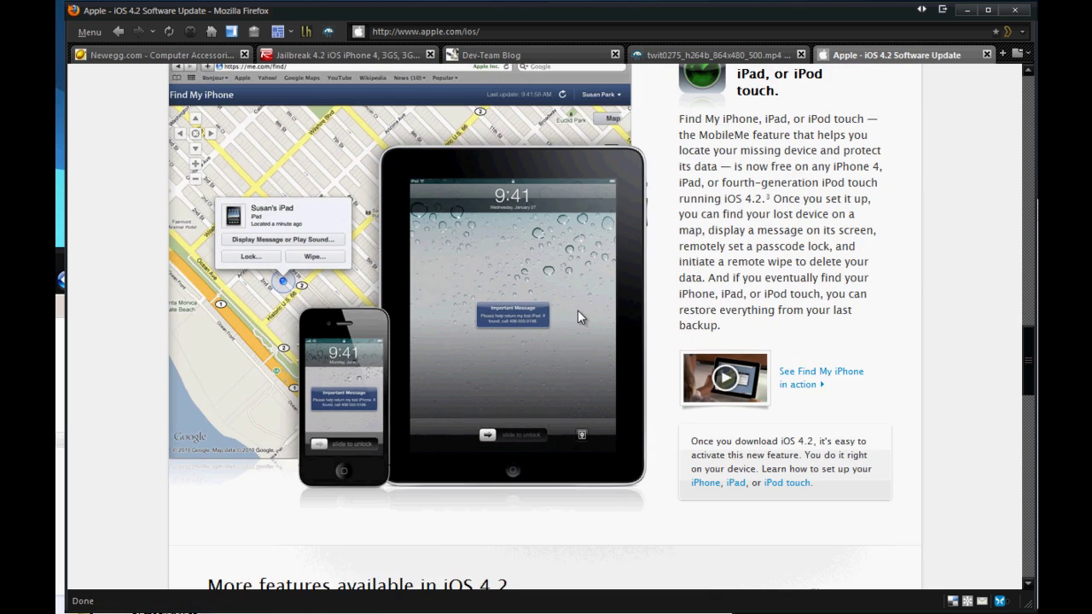
scroll(578, 315, down, 6)
scroll(577, 315, up, 2)
scroll(576, 310, down, 1)
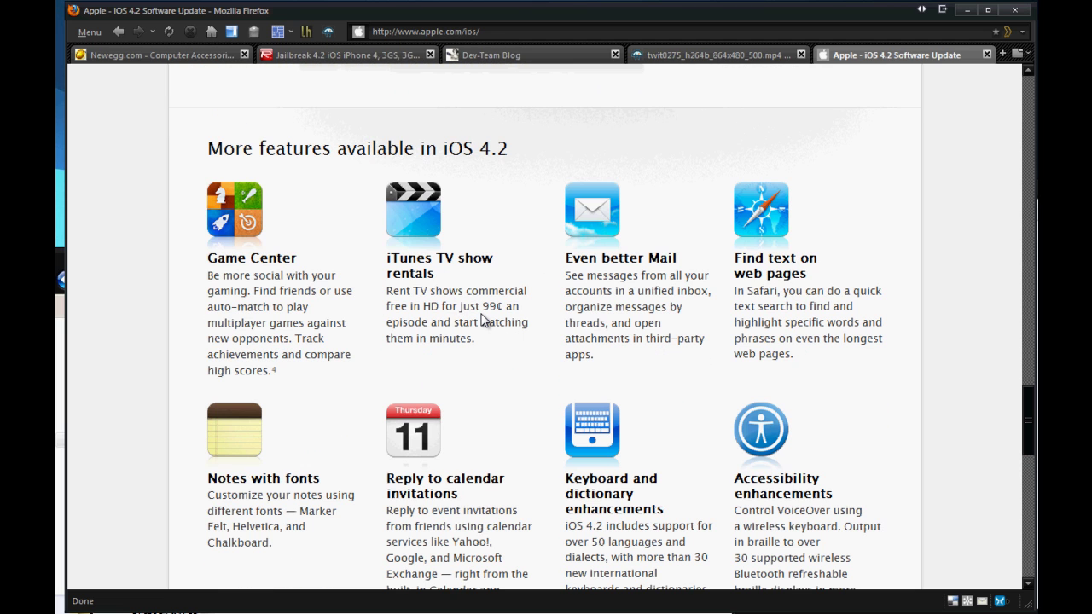
Scroll through the 'More features available in iOS 4.2' grid, then back up the page
scroll(505, 395, down, 3)
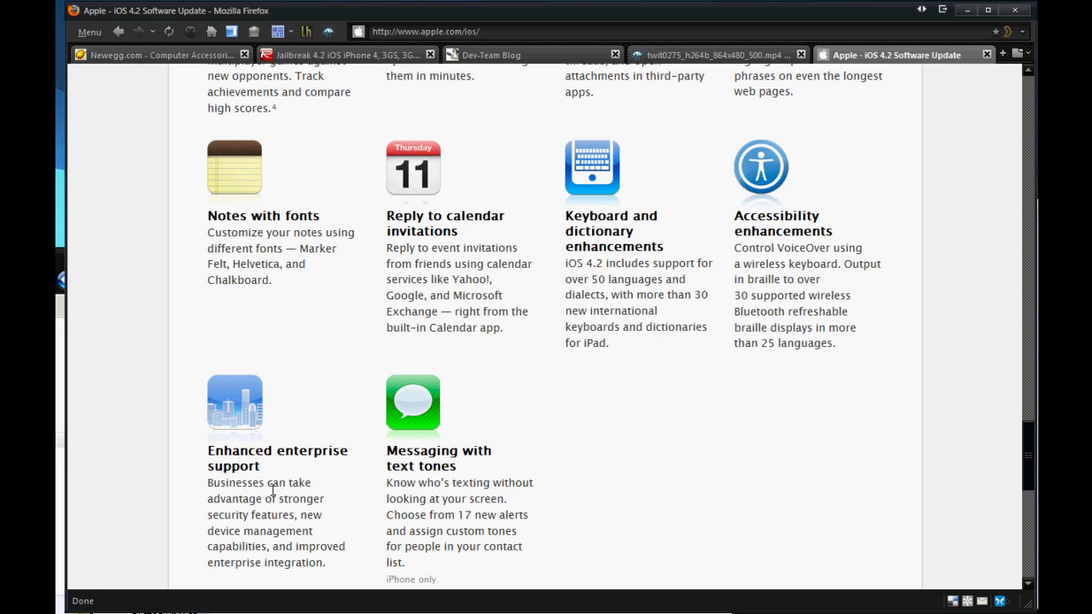
scroll(256, 487, up, 4)
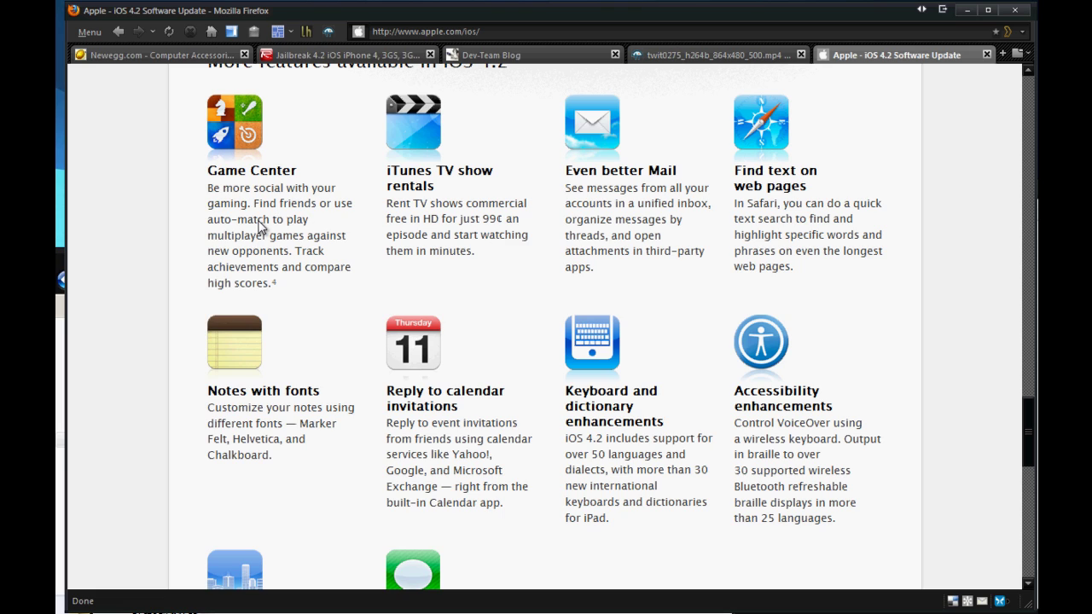
scroll(259, 227, up, 10)
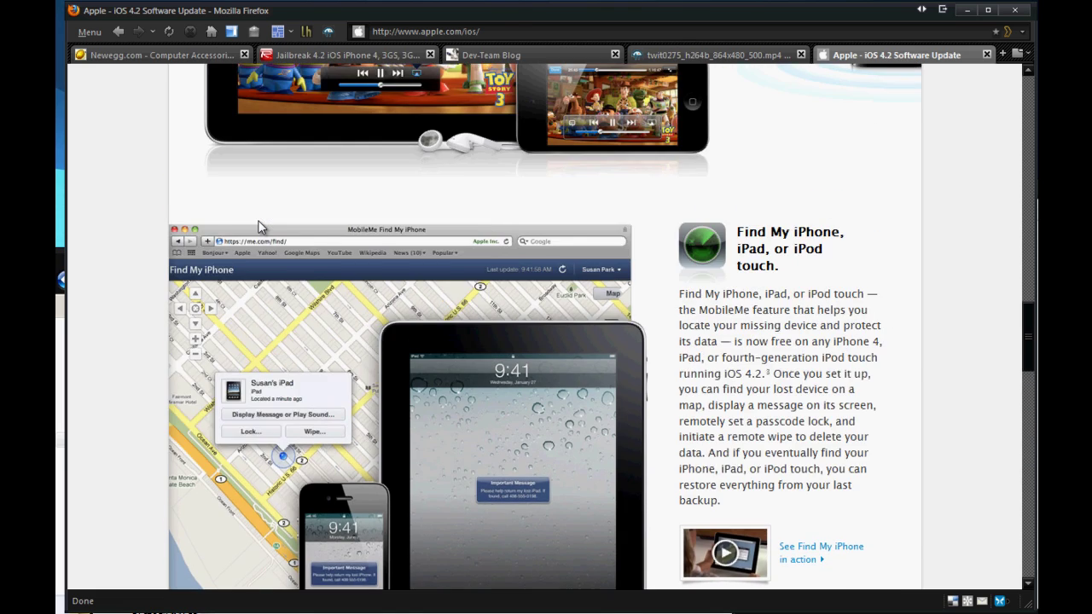
scroll(259, 223, up, 10)
Switch to the Dev-Team Blog tab and read the redsn0w+limera1n fun post through Update #2
click(538, 56)
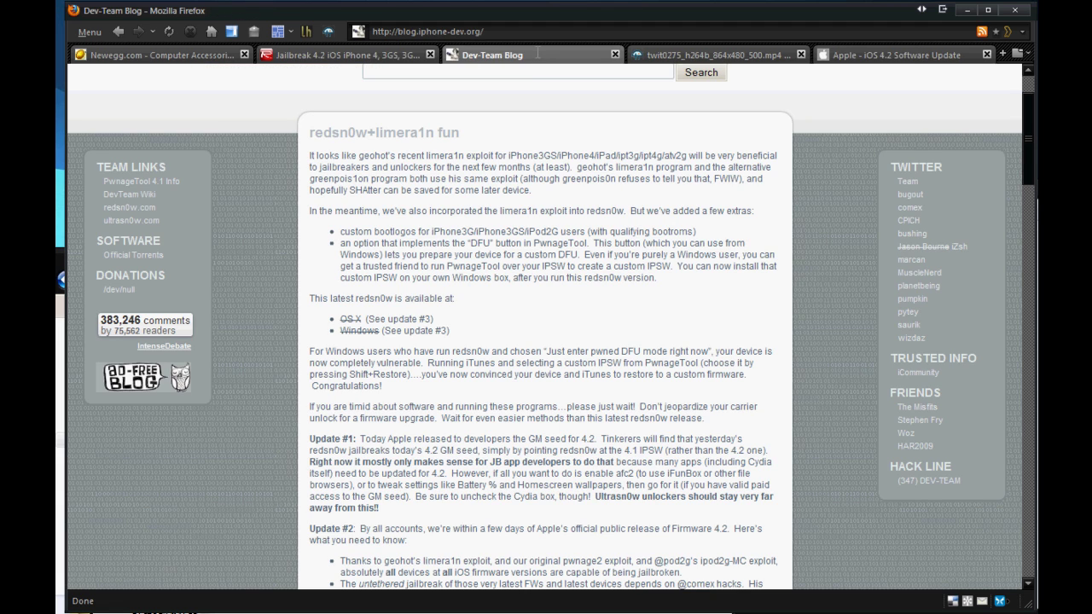
scroll(517, 247, up, 2)
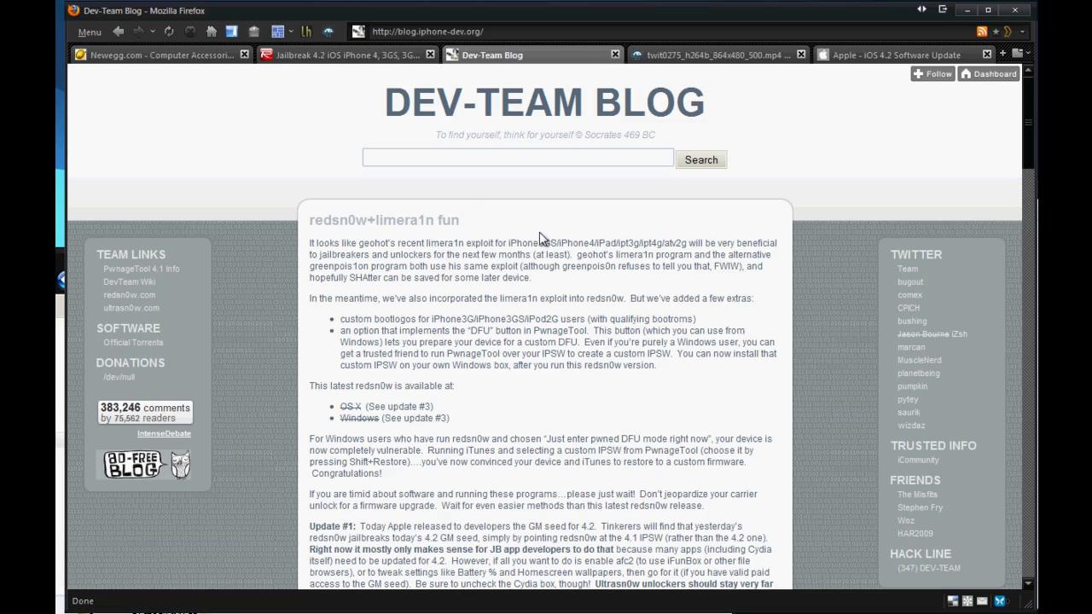
scroll(545, 239, down, 10)
scroll(560, 239, up, 10)
scroll(555, 408, down, 2)
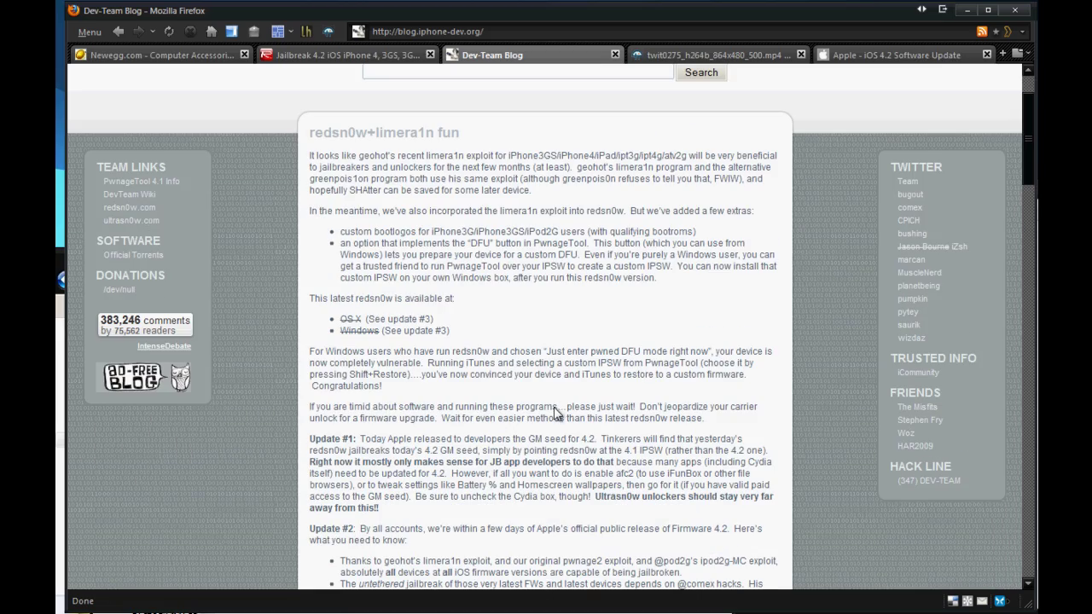
scroll(555, 408, down, 15)
scroll(521, 405, up, 17)
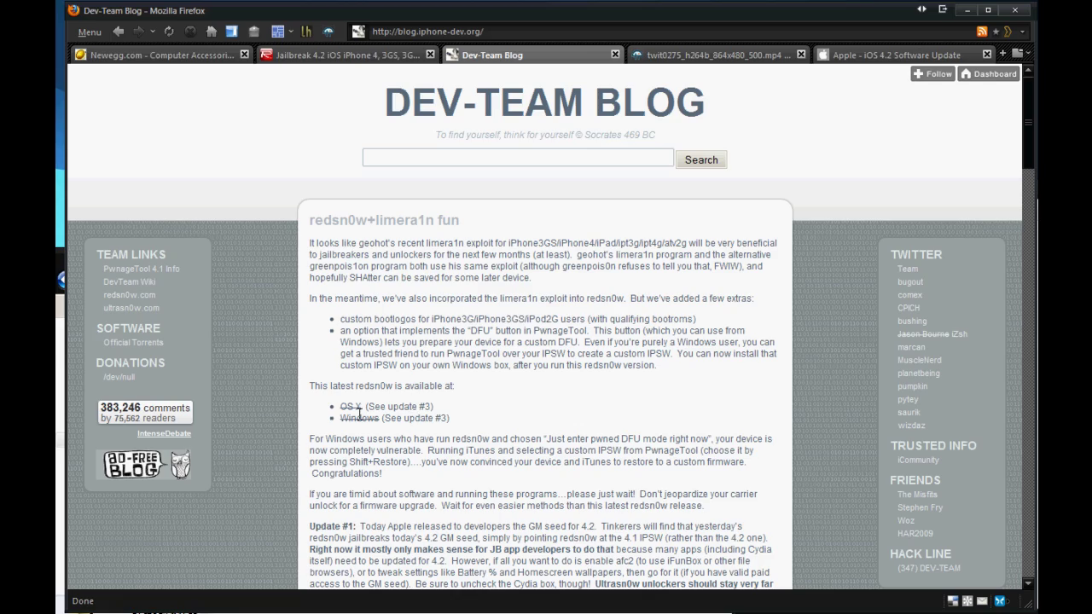
scroll(361, 409, down, 2)
scroll(375, 482, down, 15)
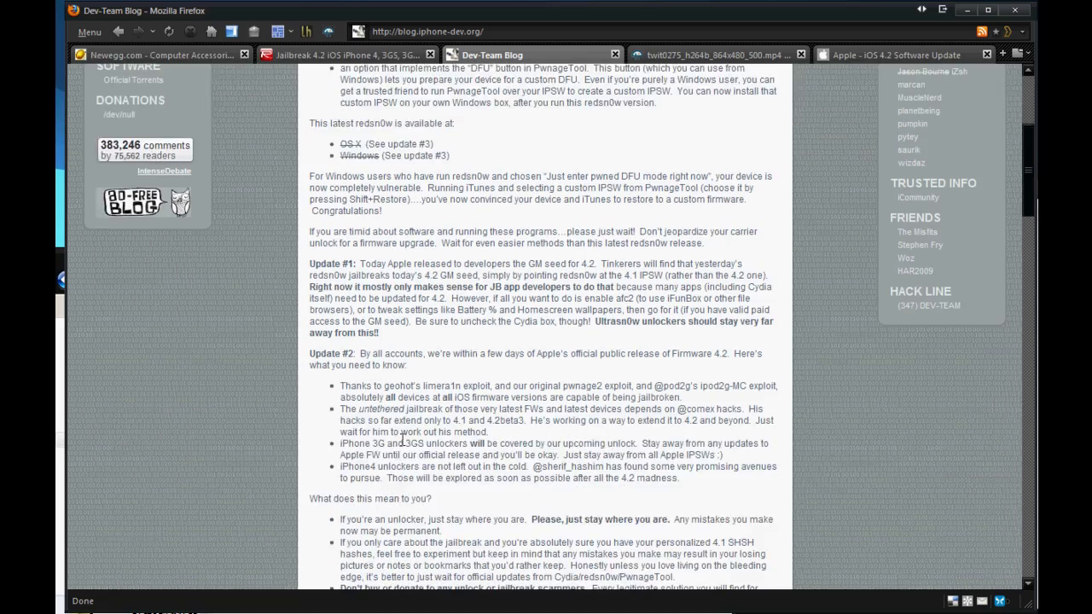
scroll(361, 189, up, 4)
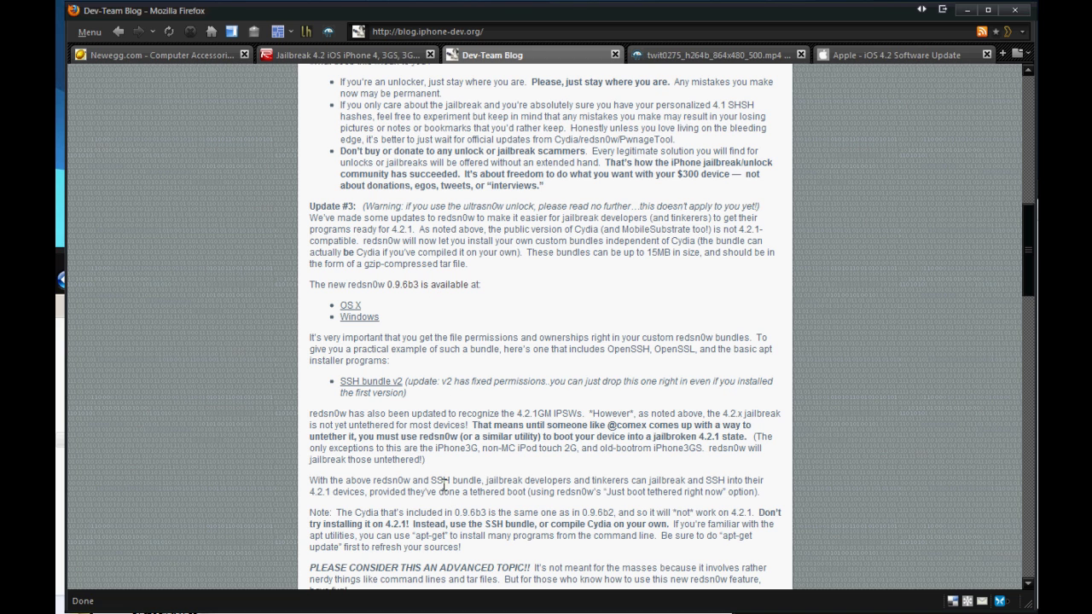
scroll(459, 380, up, 2)
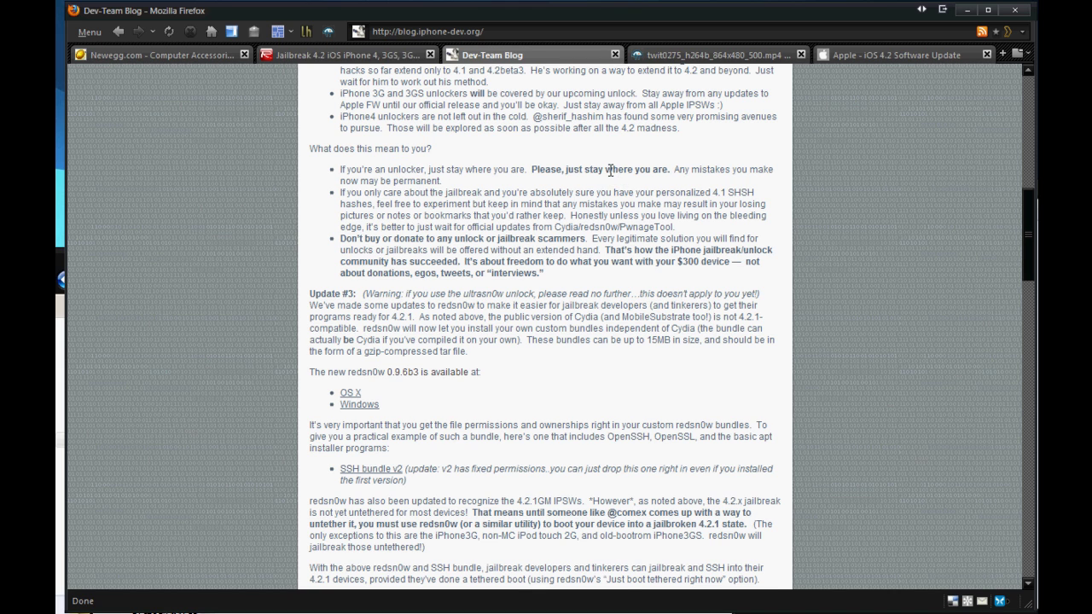
scroll(611, 170, up, 2)
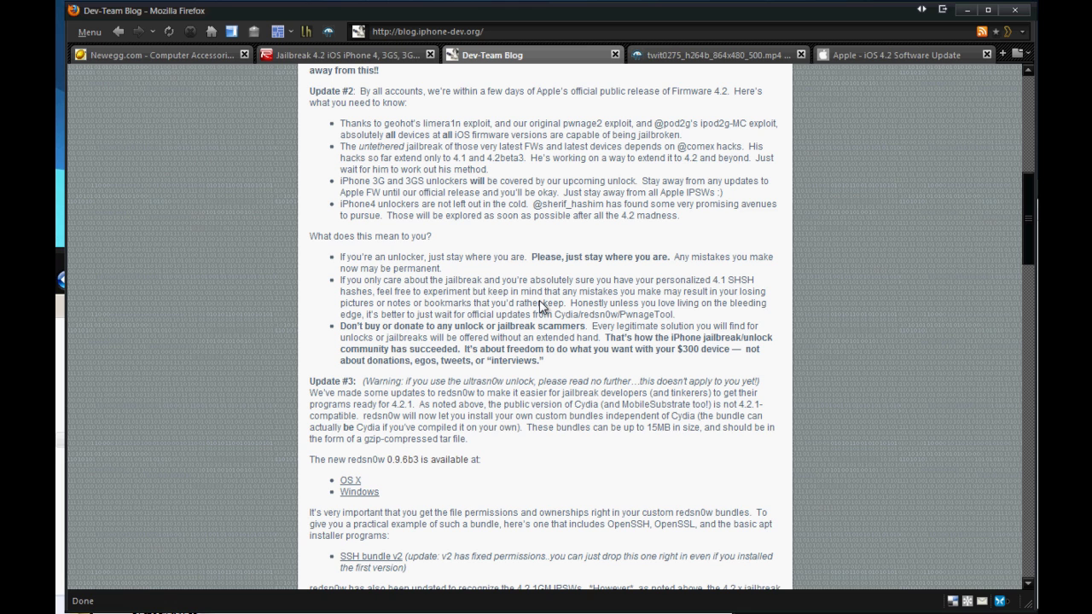
scroll(507, 413, down, 2)
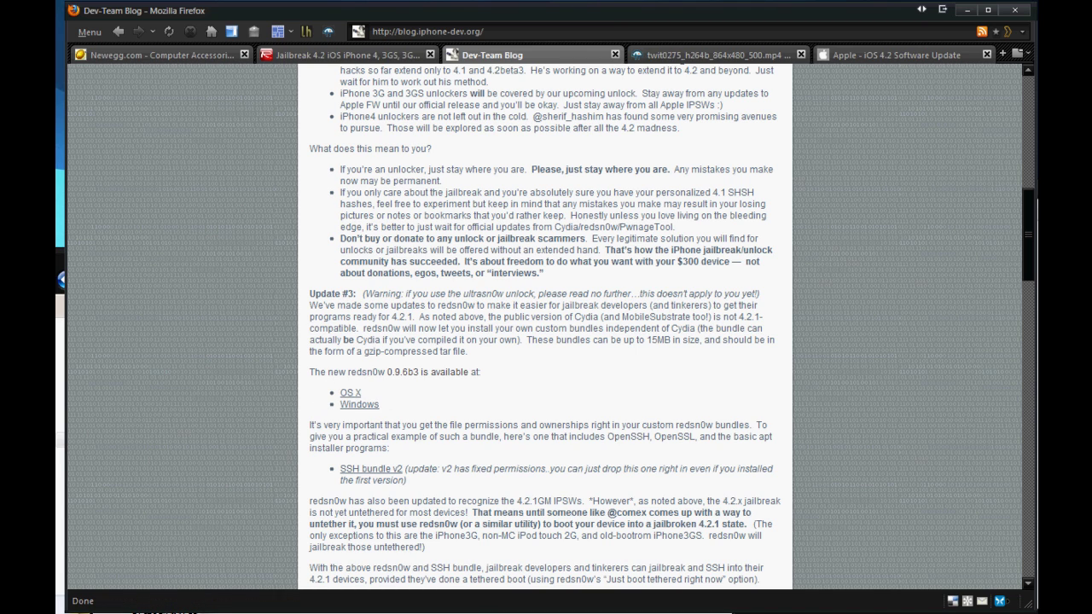
Reorder the Newegg tab after Jailbreak, check the iTunes iPad backup, then move iTunes aside
drag(162, 55, 334, 66)
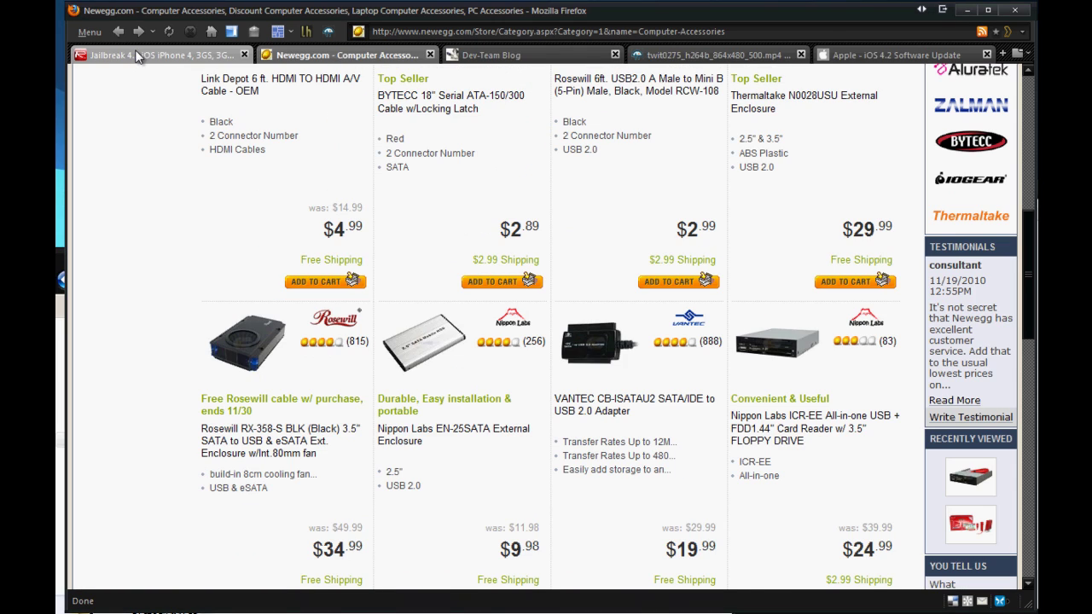
click(135, 50)
click(545, 56)
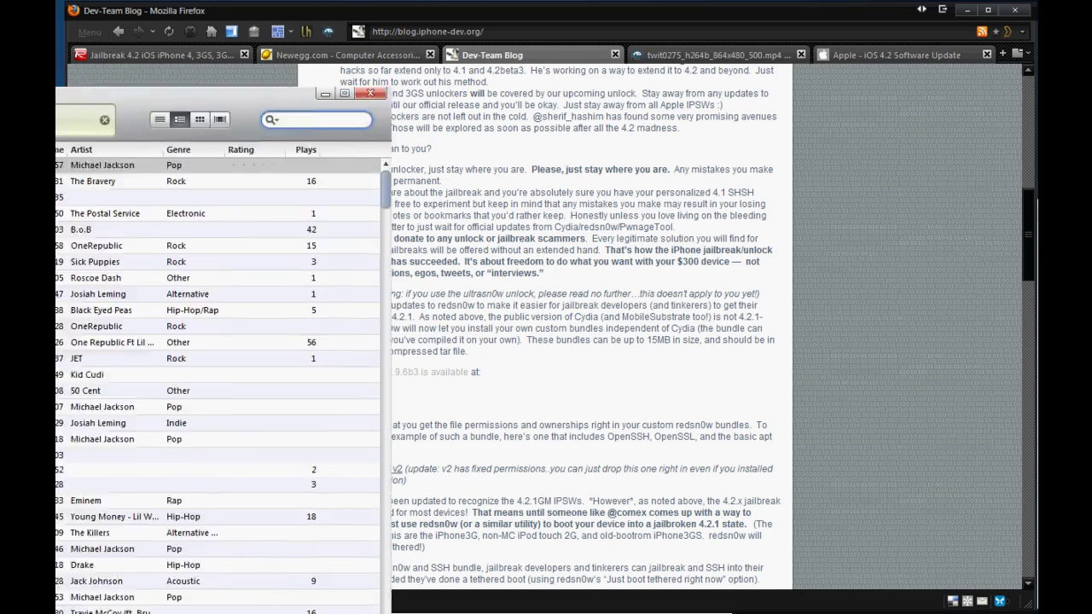
drag(56, 113, 312, 28)
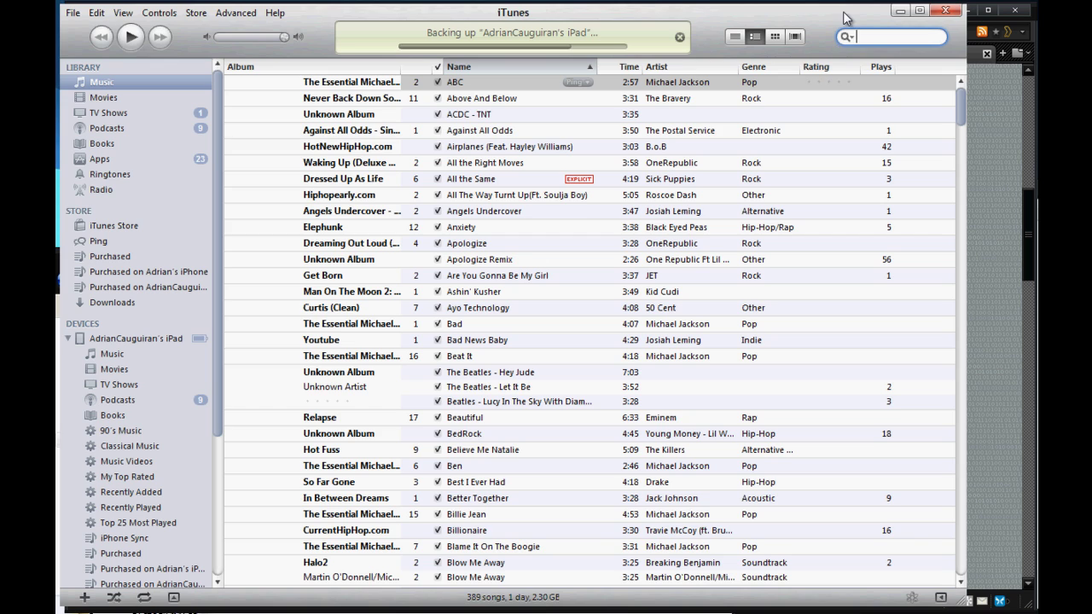
drag(843, 11, 57, 11)
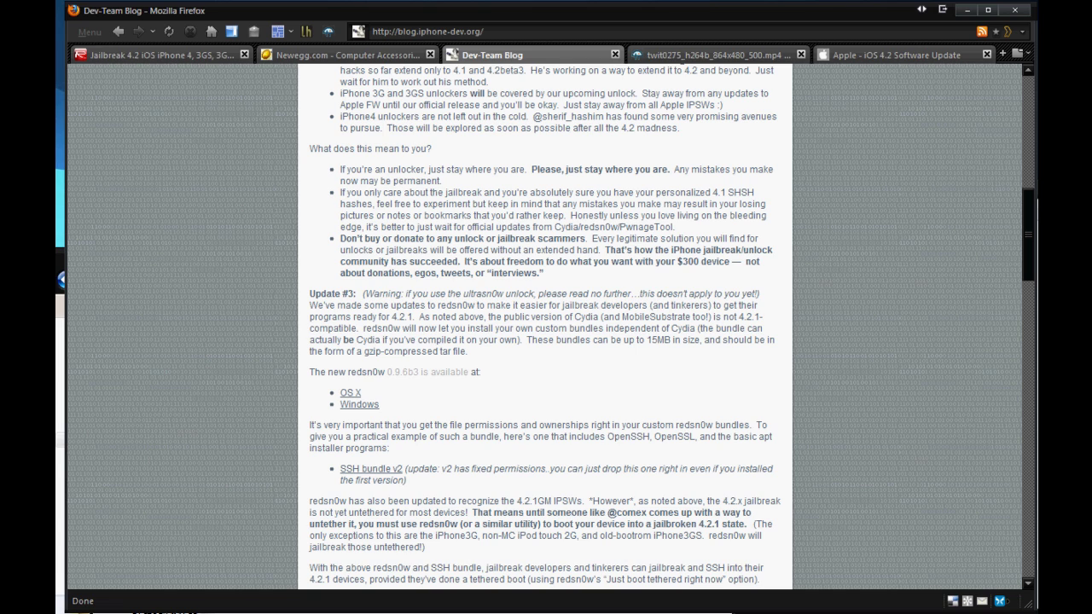
Bring Firefox forward and scroll further down the Dev-Team Blog post
click(245, 336)
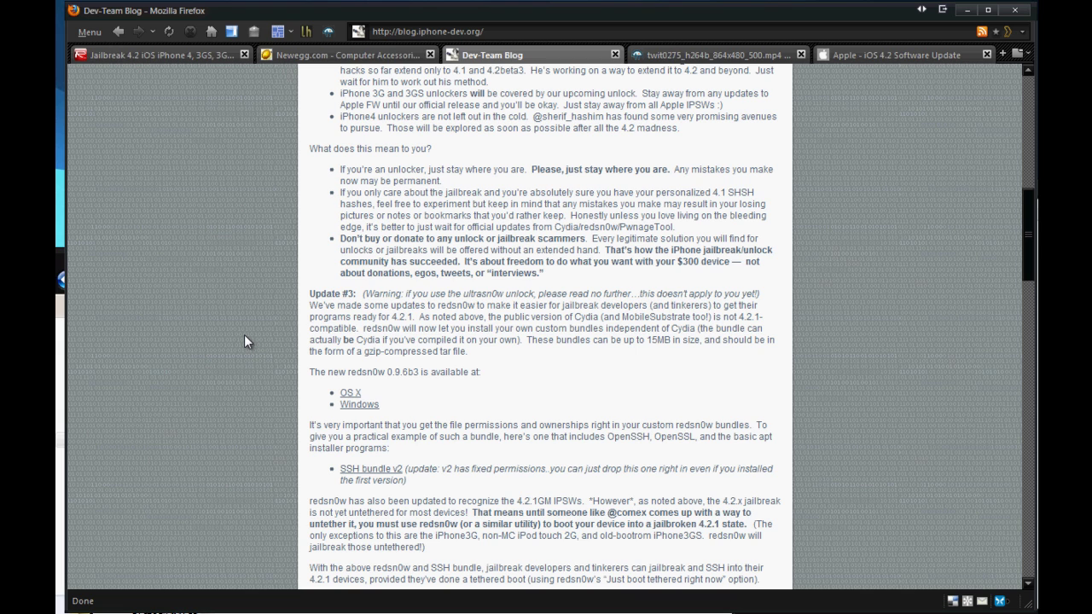
scroll(244, 336, down, 4)
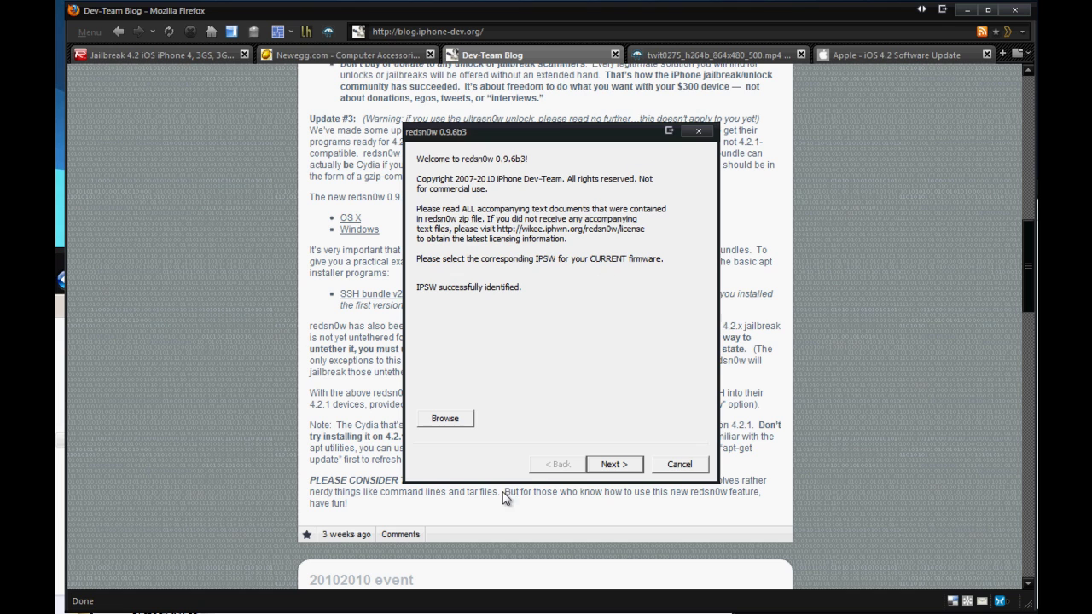
Browse for the IPSW into the user's home folder on COMPAQ (C:), then open Documents with Win+E
click(452, 426)
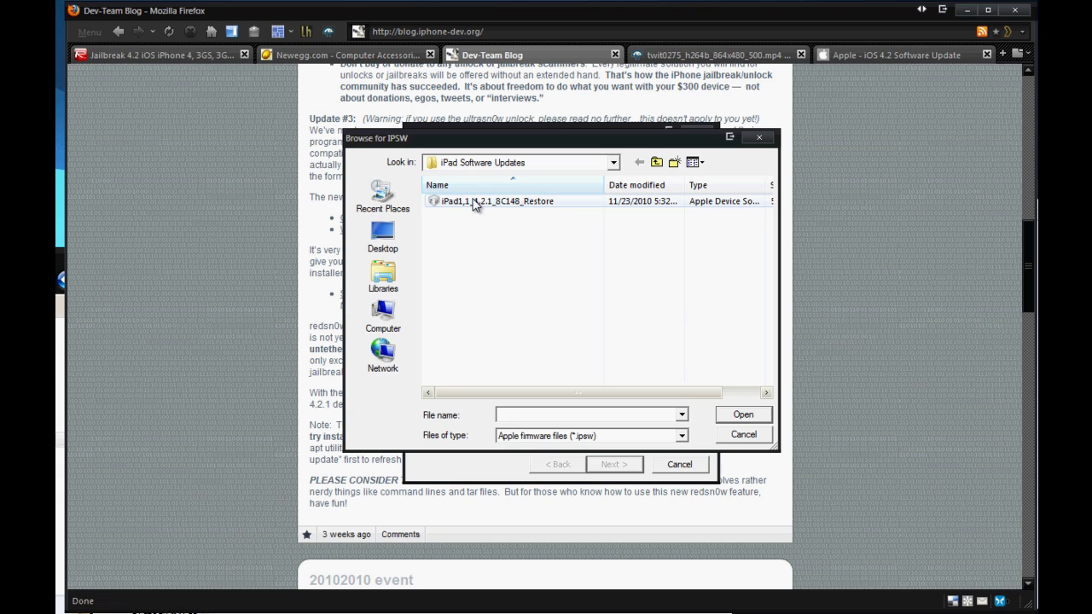
click(407, 314)
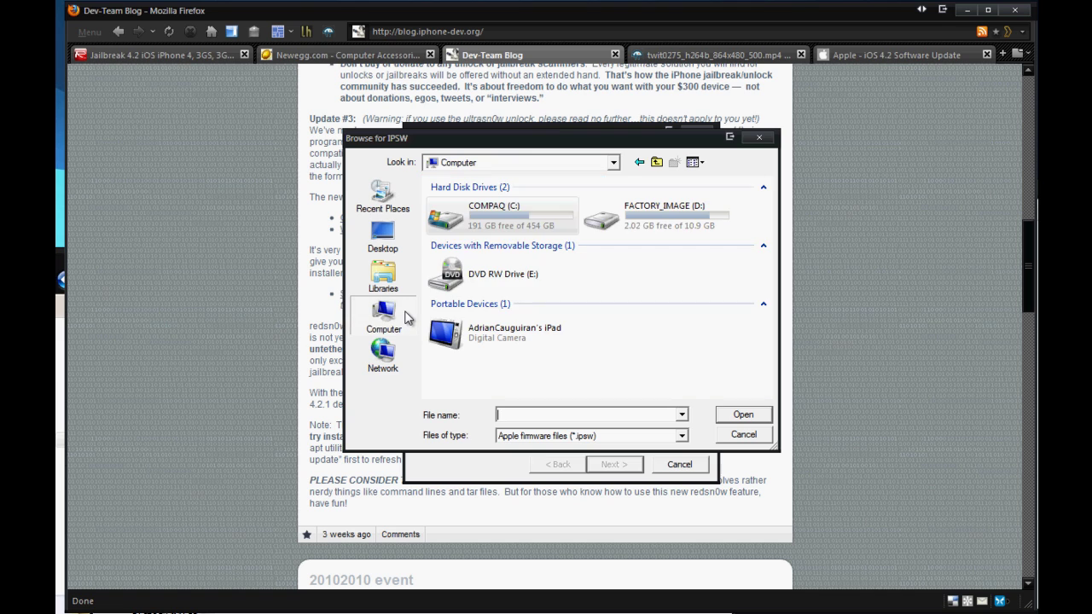
double_click(499, 230)
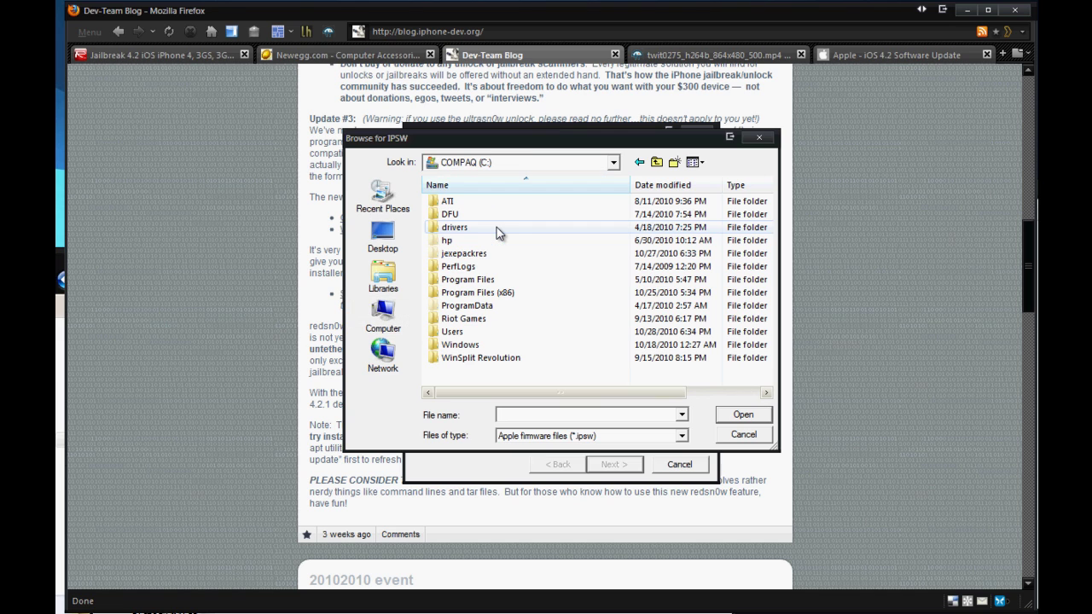
double_click(495, 332)
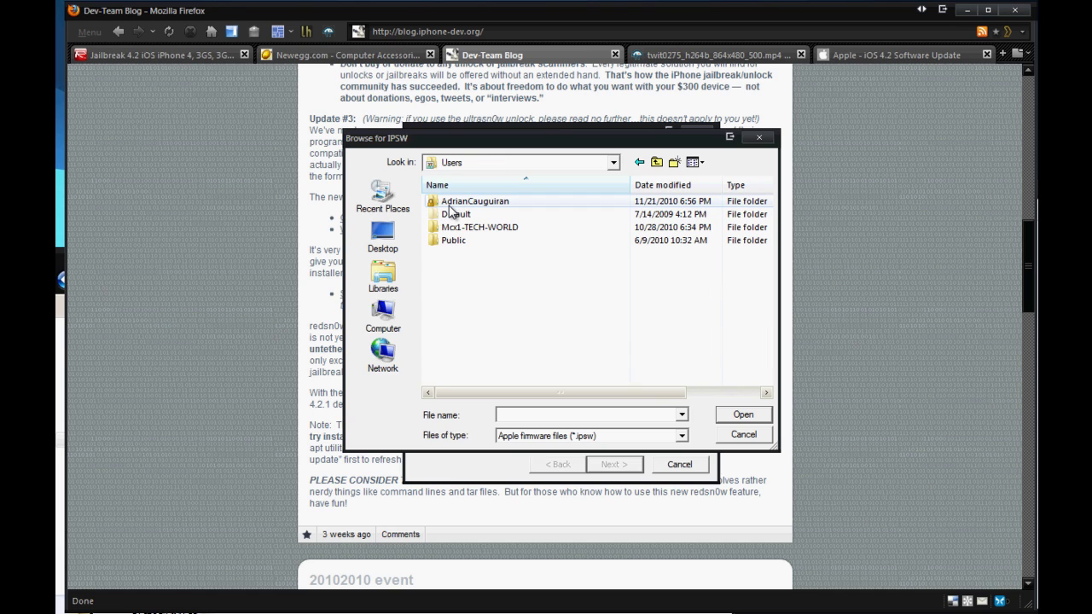
double_click(451, 205)
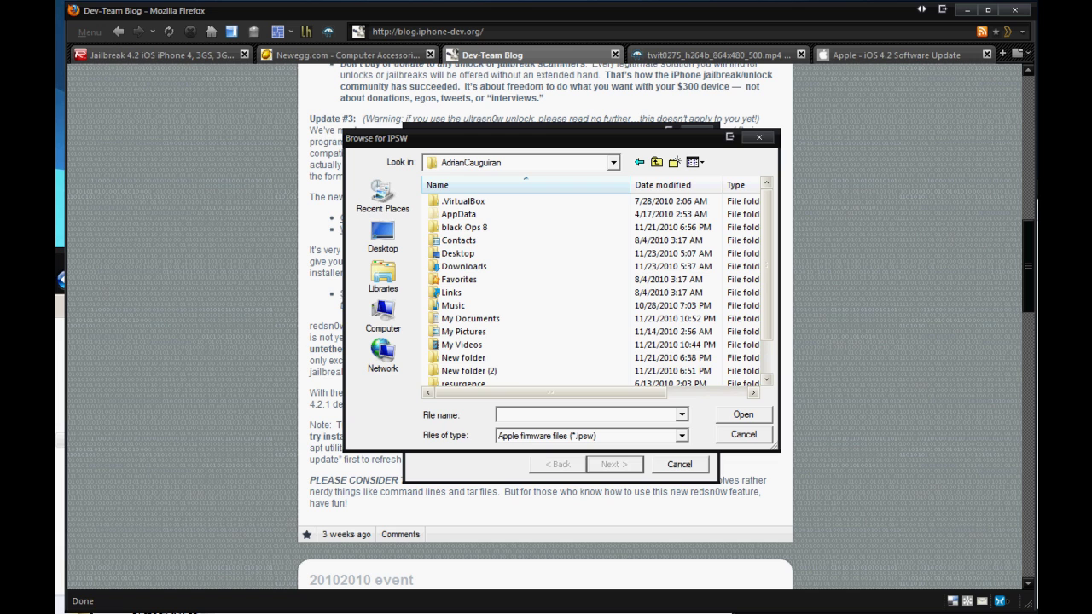
key(super+e)
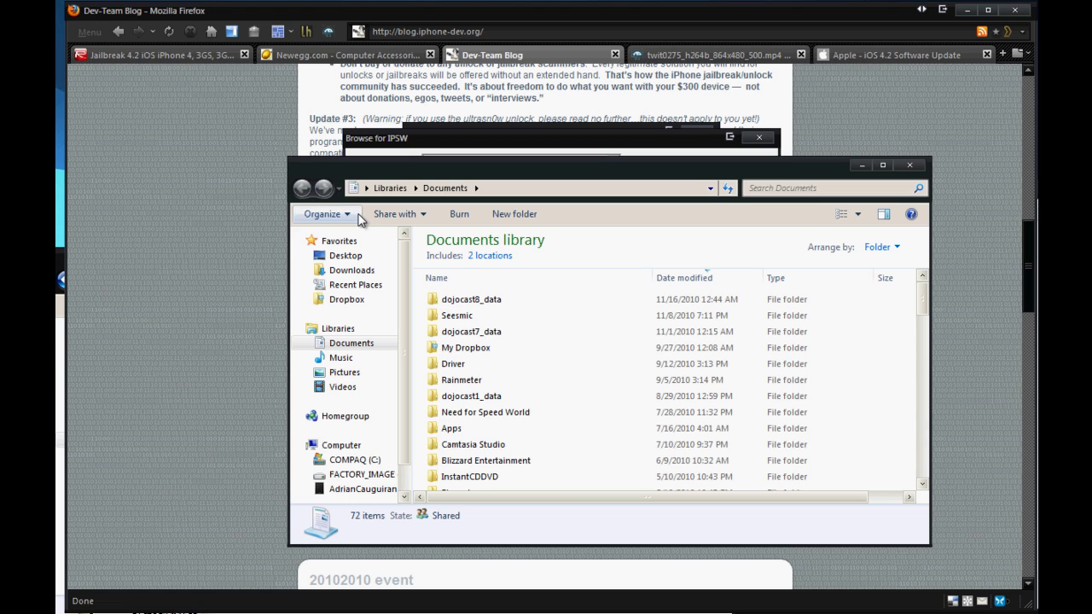
Open the Documents library properties and look over its view layout choices
click(357, 218)
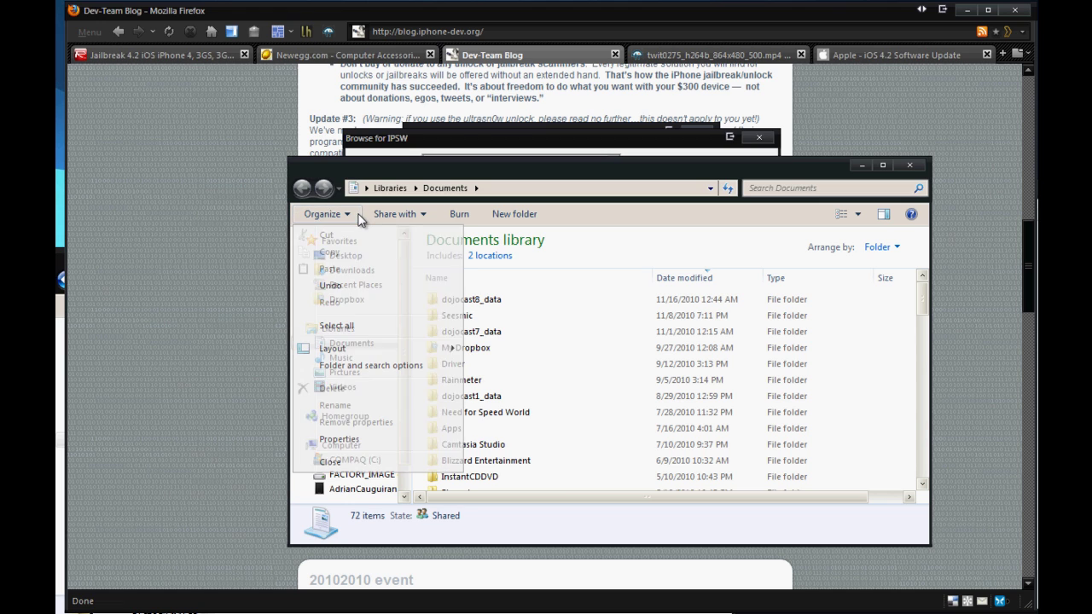
click(335, 439)
drag(500, 356, 528, 244)
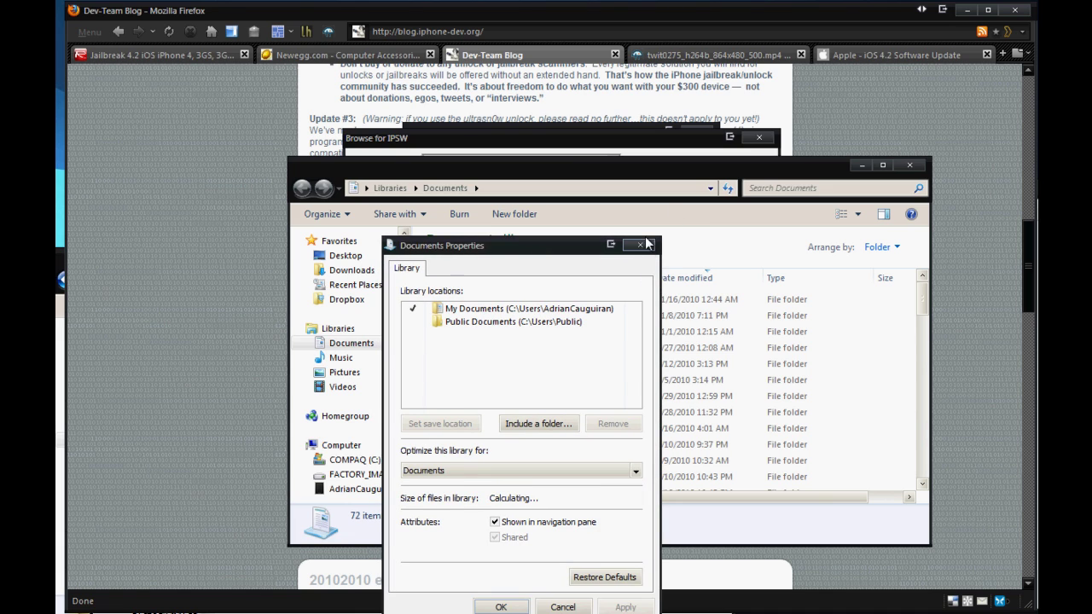
click(646, 243)
click(857, 214)
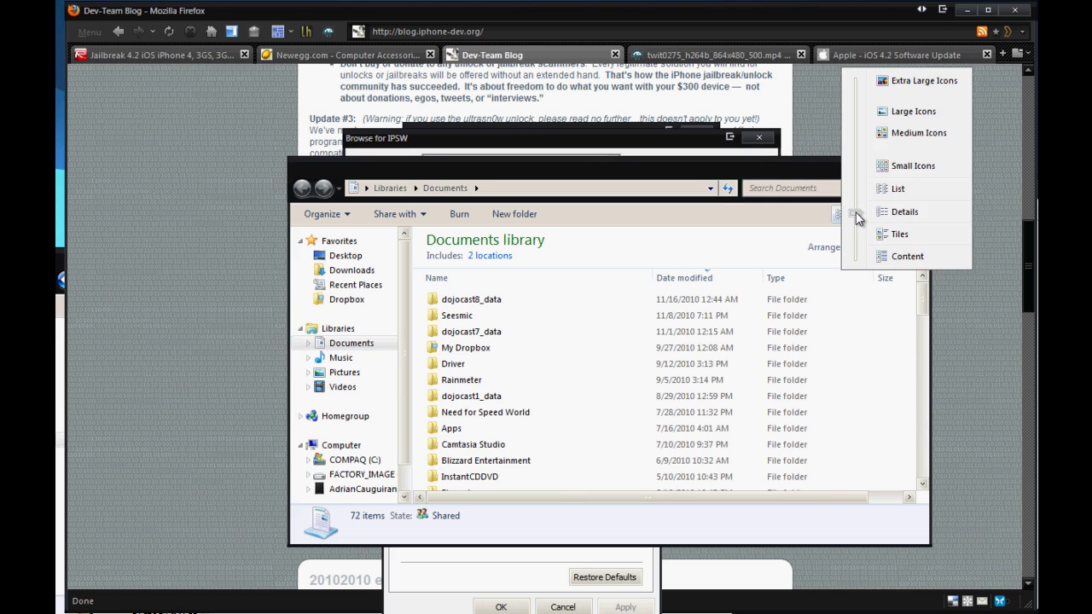
click(702, 221)
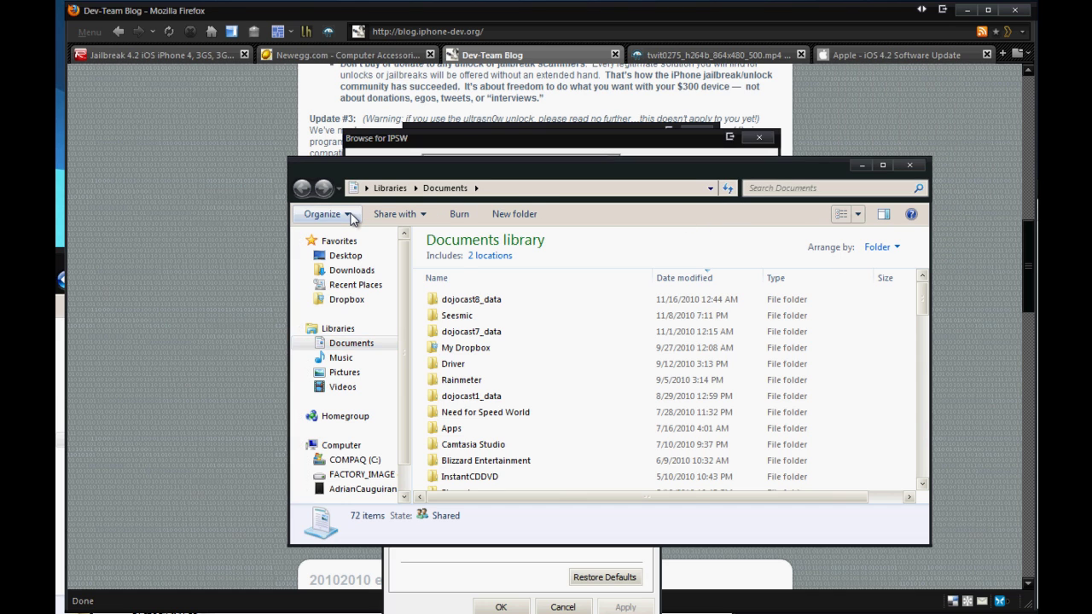
Confirm Folder Options' View tab shows hidden files, folders and drives, and close with OK
click(351, 217)
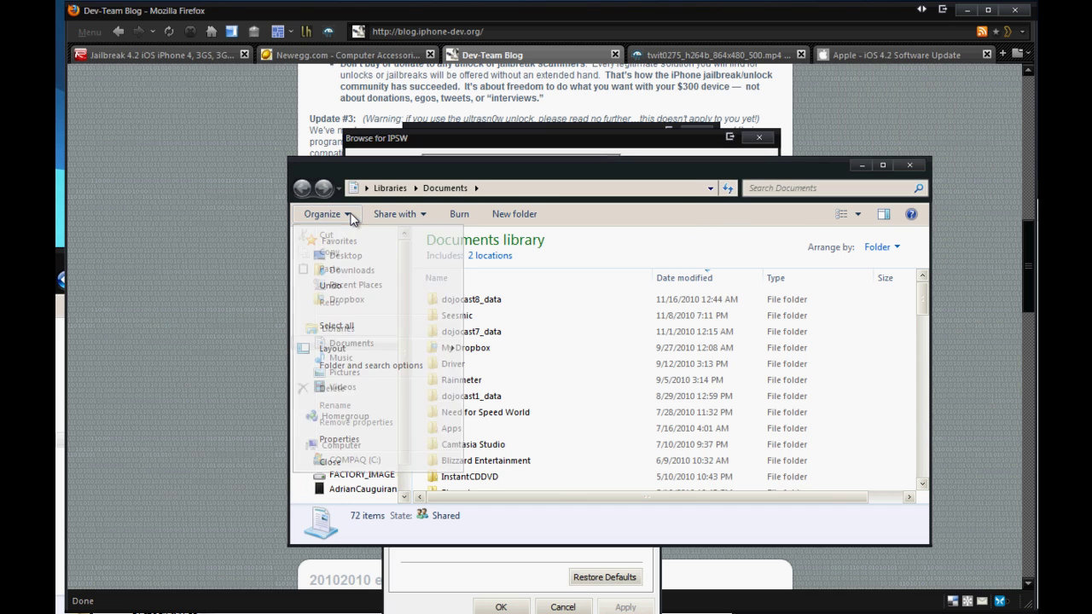
click(376, 366)
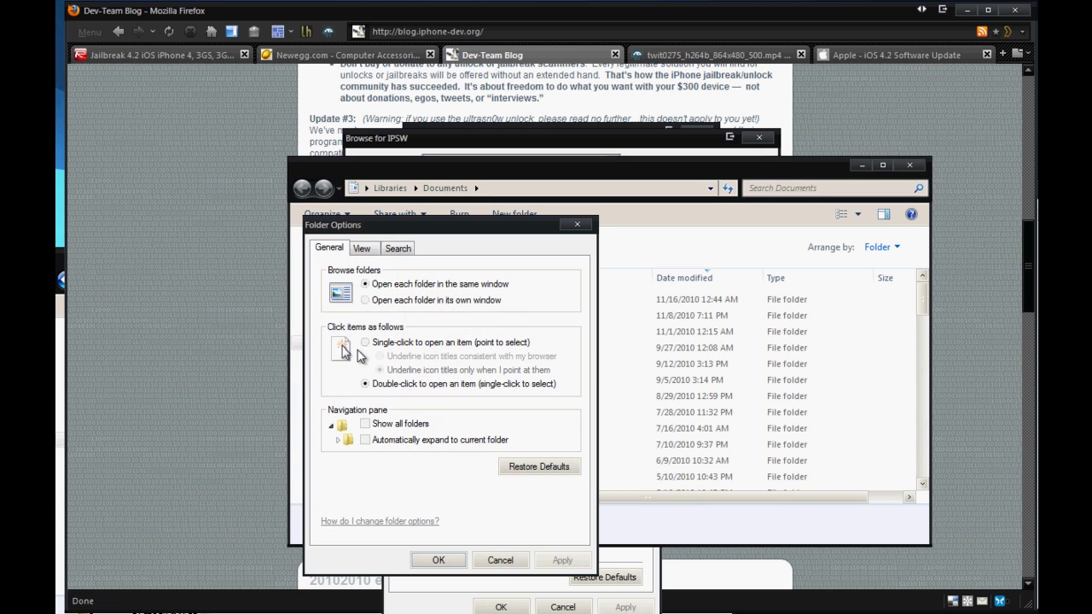
click(370, 254)
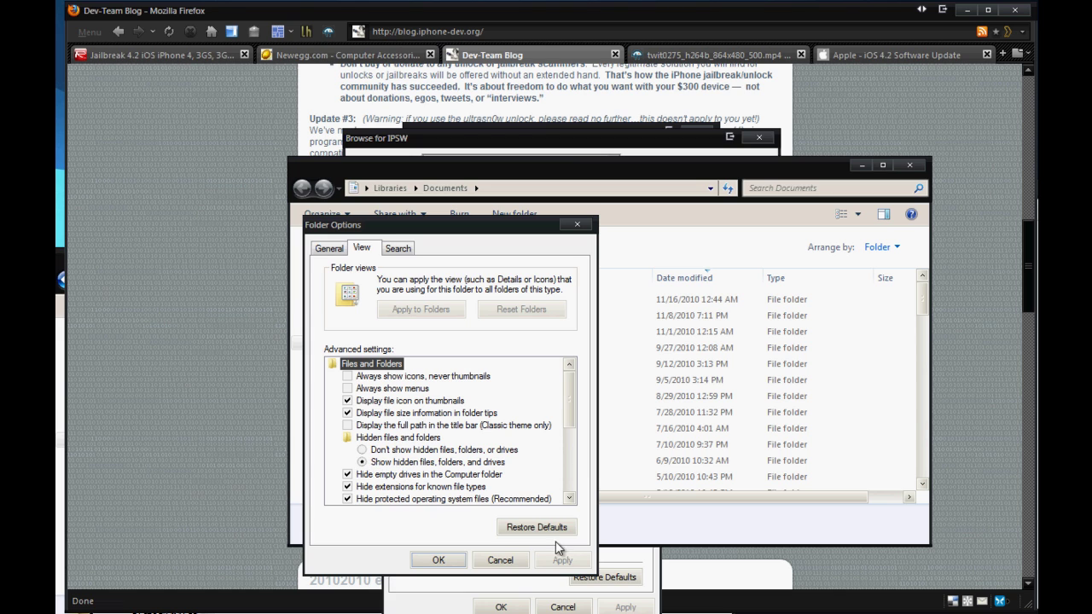
click(438, 559)
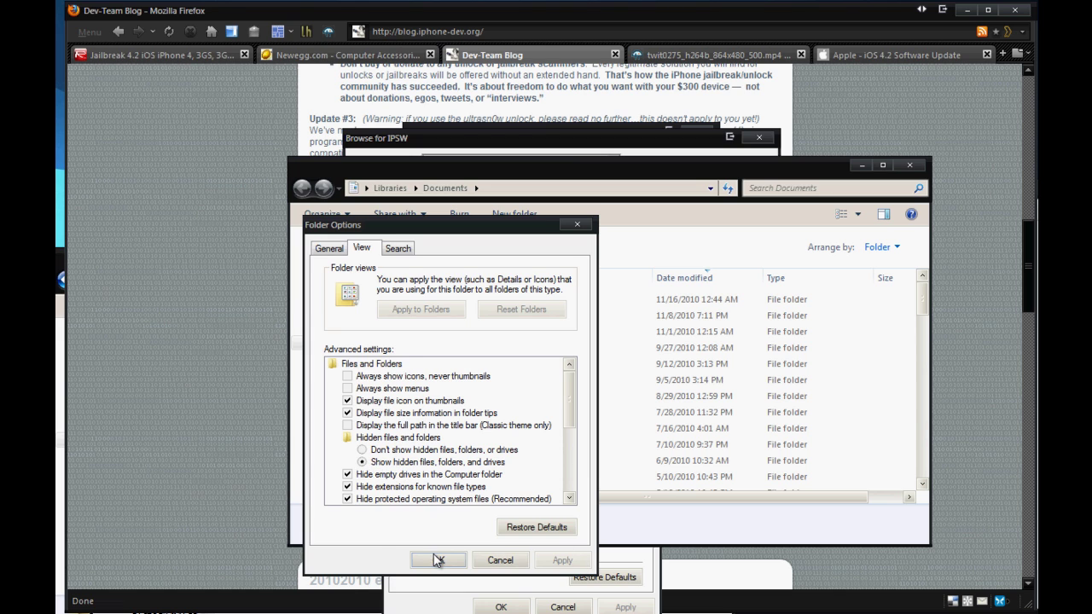
Browse AppData > Roaming > Apple Computer > iTunes > iPad Software Updates and select iPad1,1_4.2.1_8C148_Restore
click(909, 165)
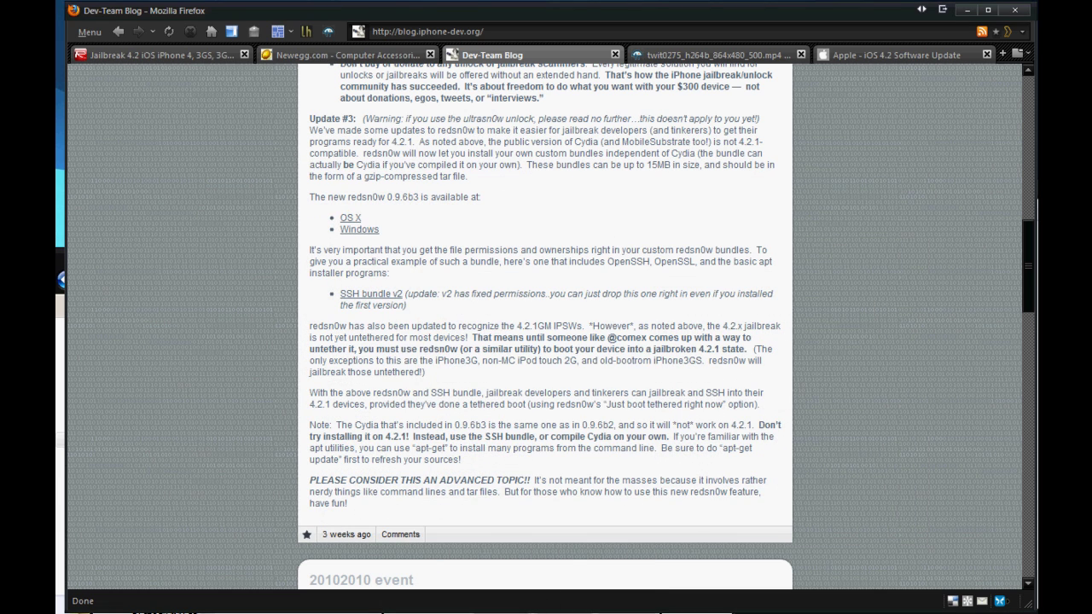
click(650, 245)
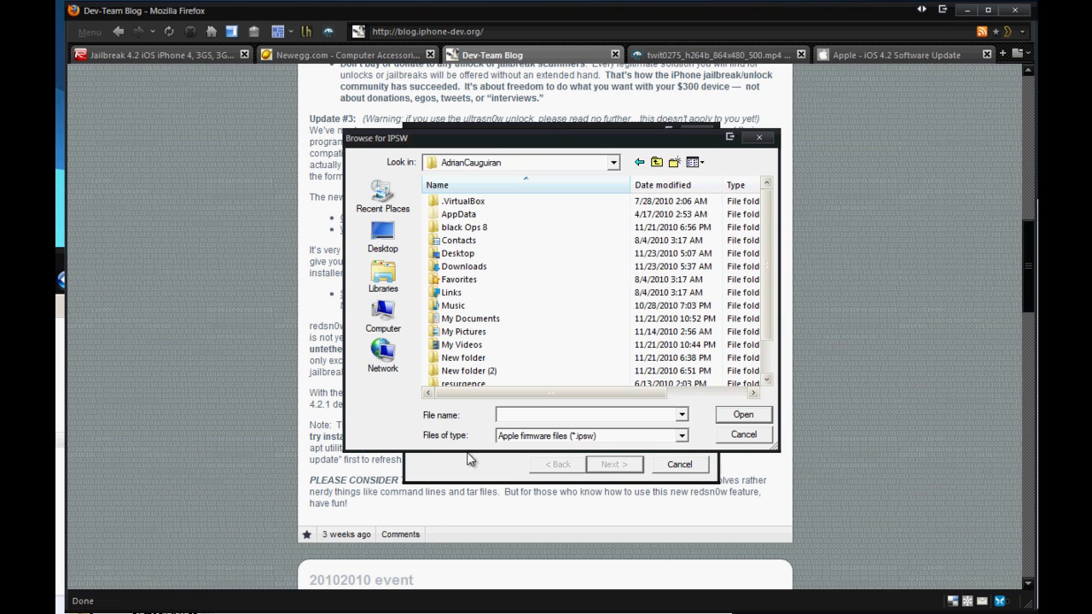
double_click(478, 218)
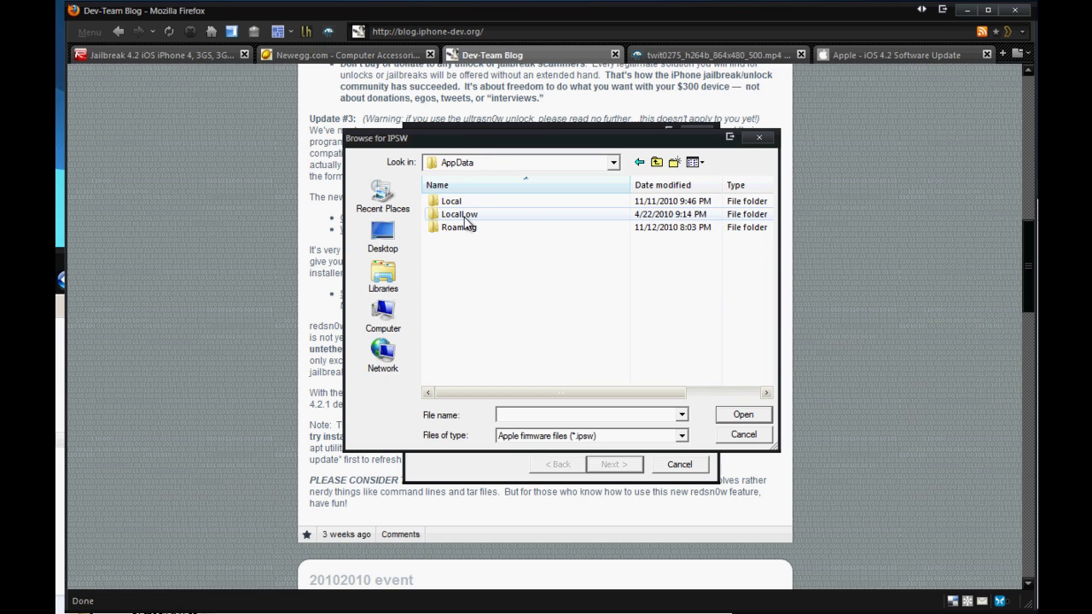
click(488, 230)
double_click(490, 236)
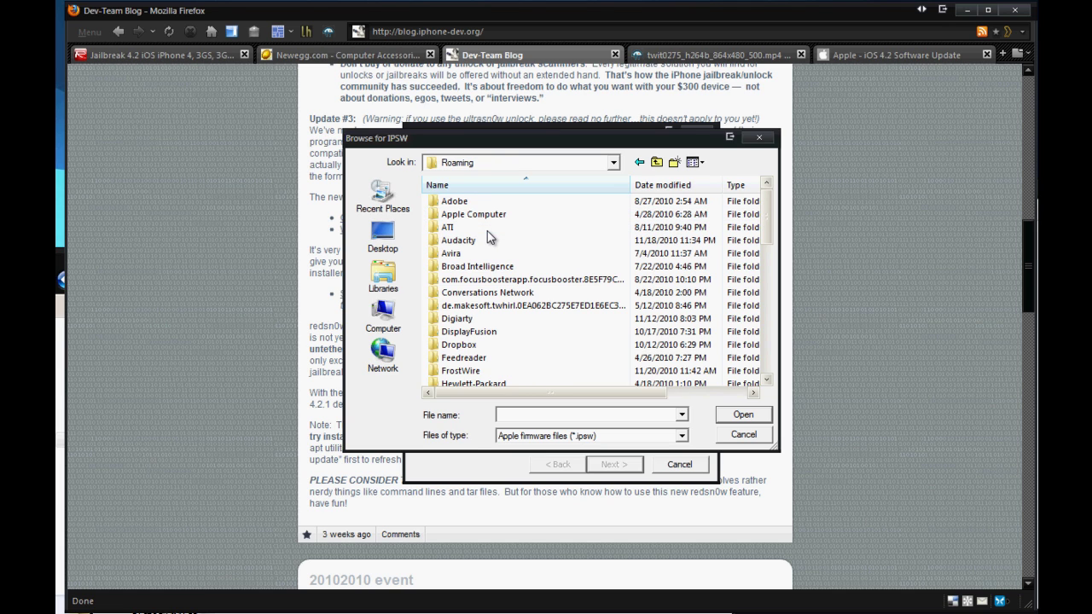
double_click(470, 214)
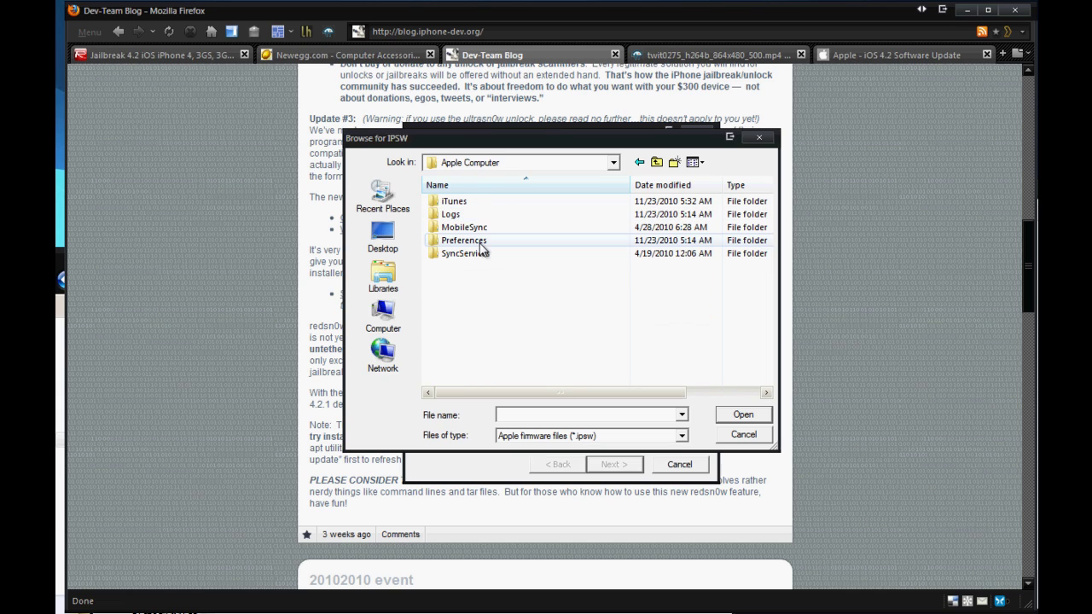
double_click(455, 201)
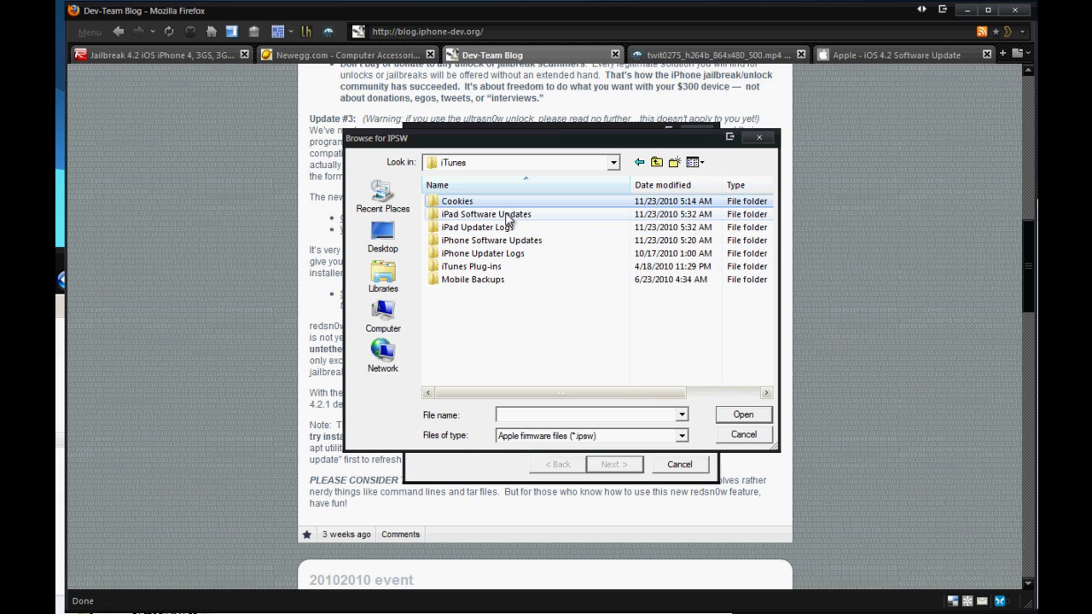
double_click(506, 219)
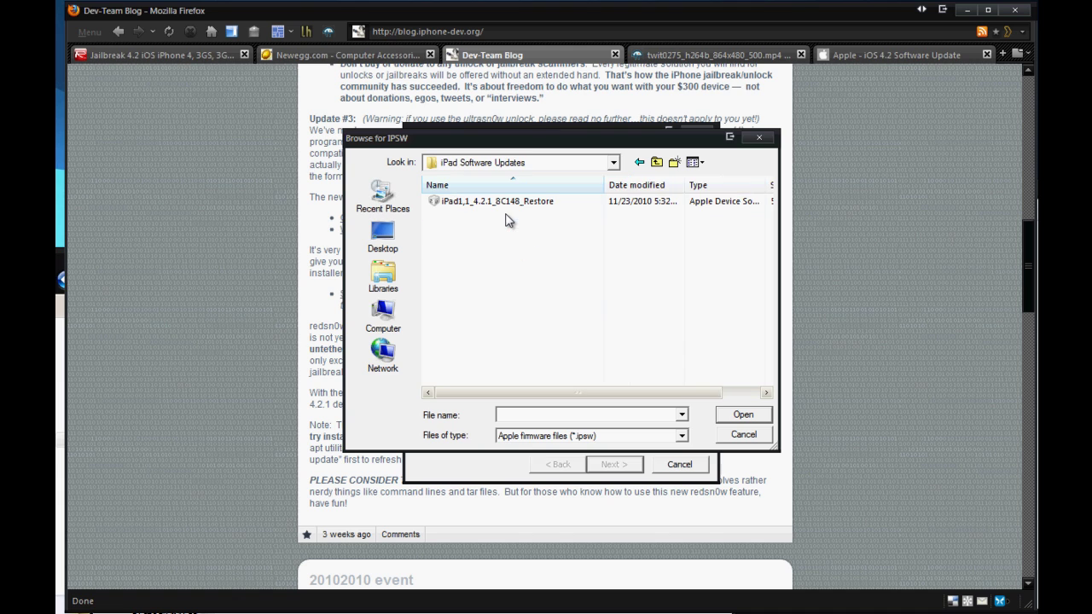
click(492, 206)
Load the 4.2.1 IPSW, continue to the jailbreak options, and tick Install custom bundle
double_click(492, 206)
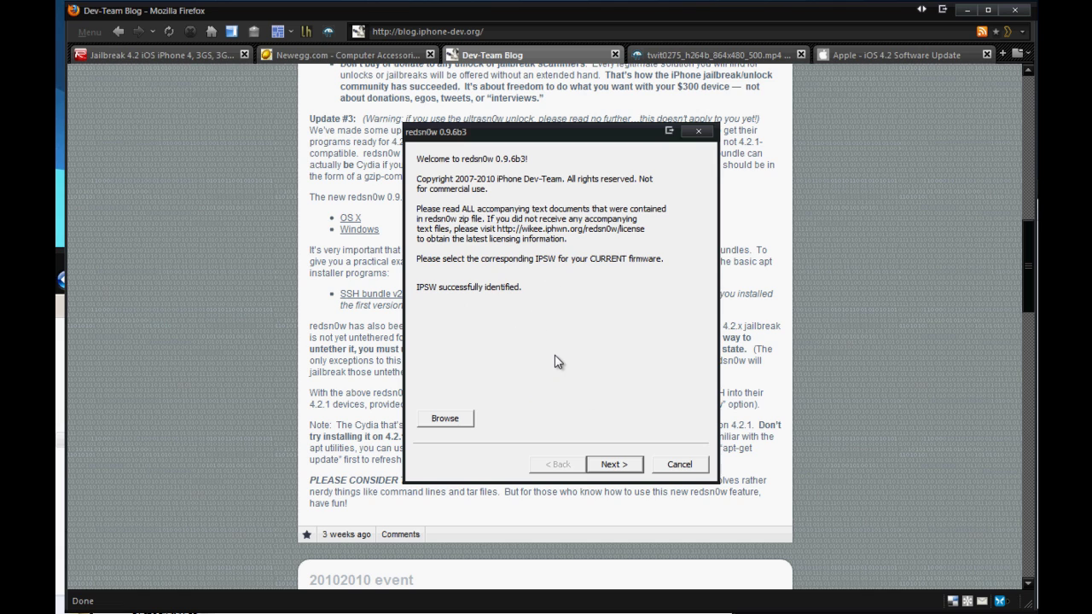
click(623, 464)
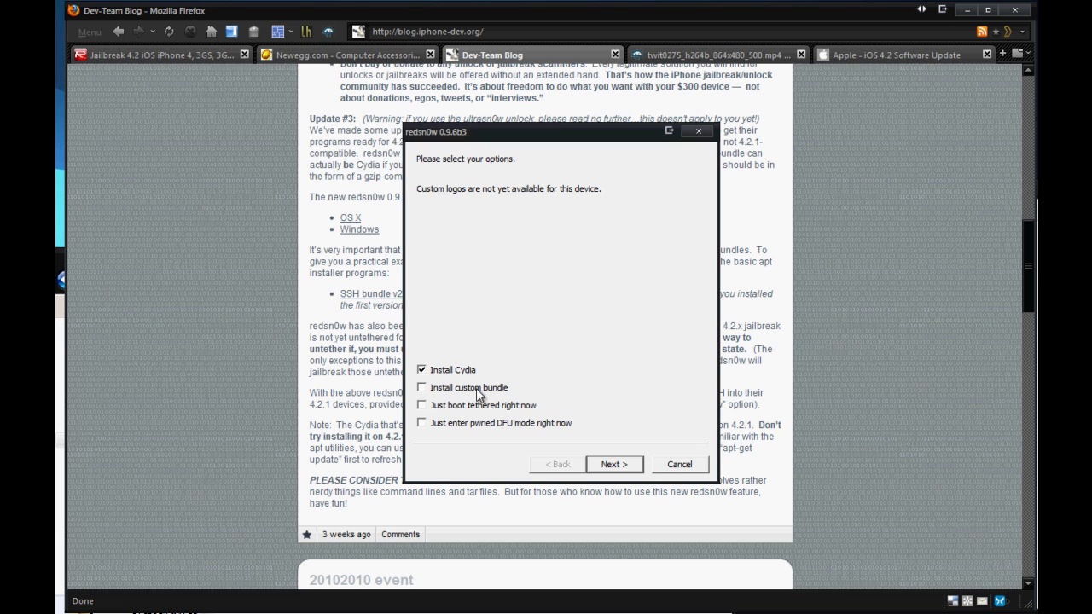
click(474, 389)
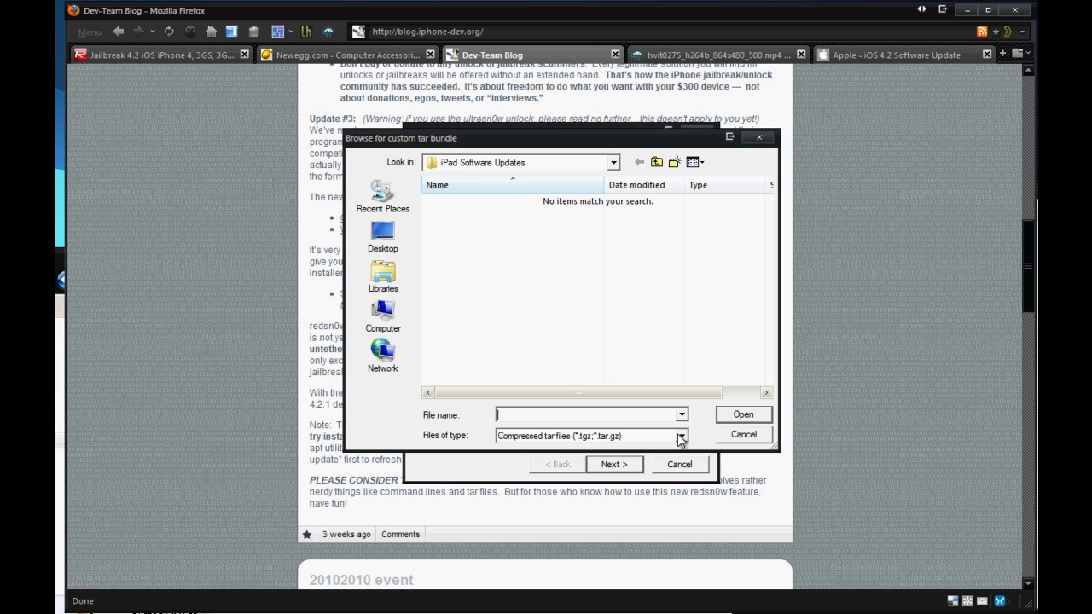
click(680, 438)
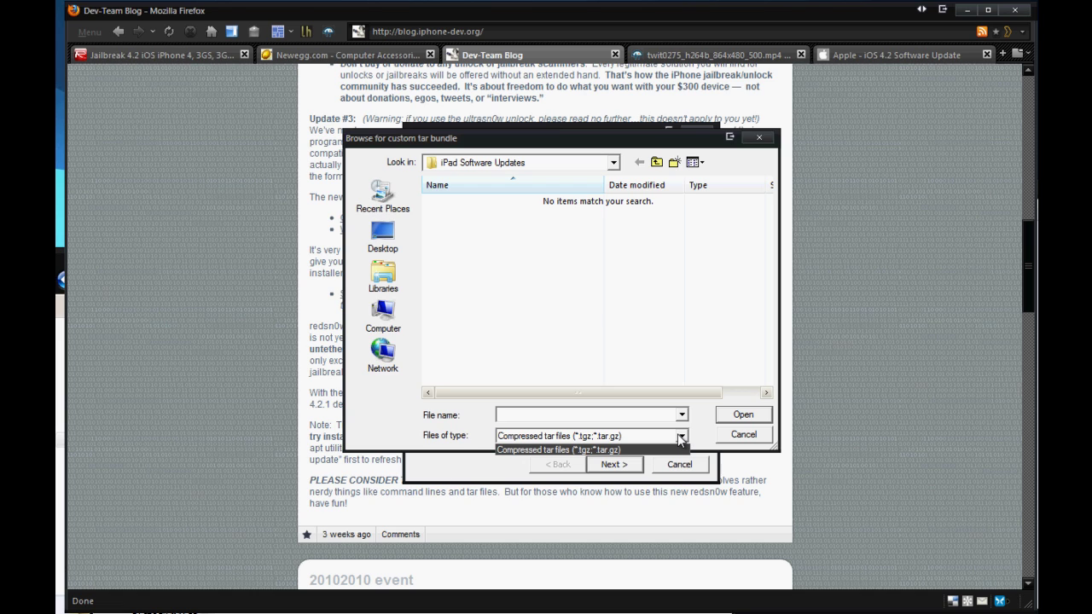
click(681, 437)
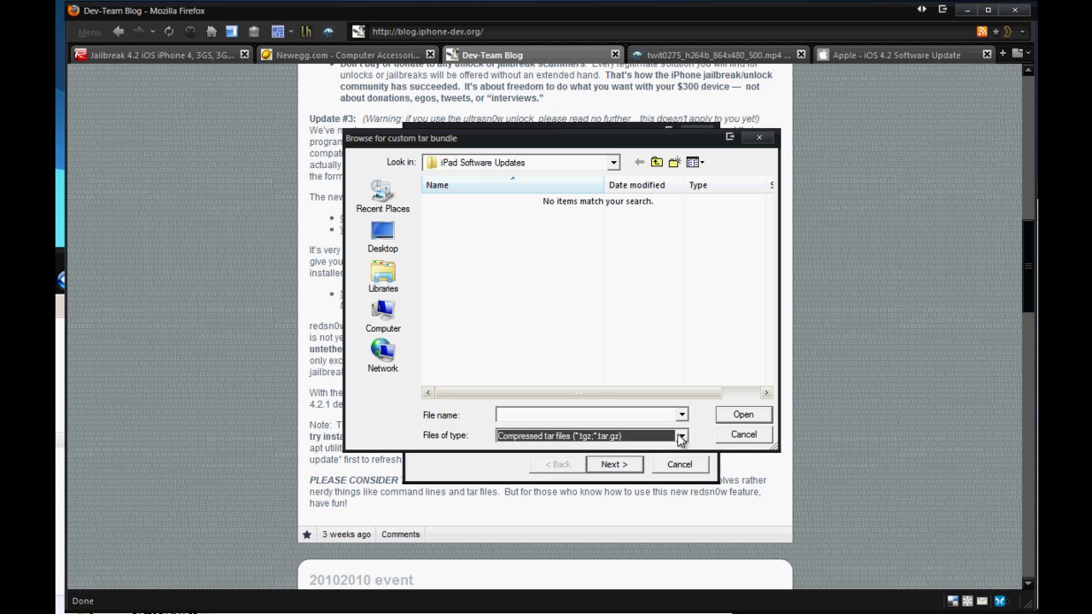
Cancel the tar bundle browser and scroll the Dev-Team Blog post to Update #3
click(742, 437)
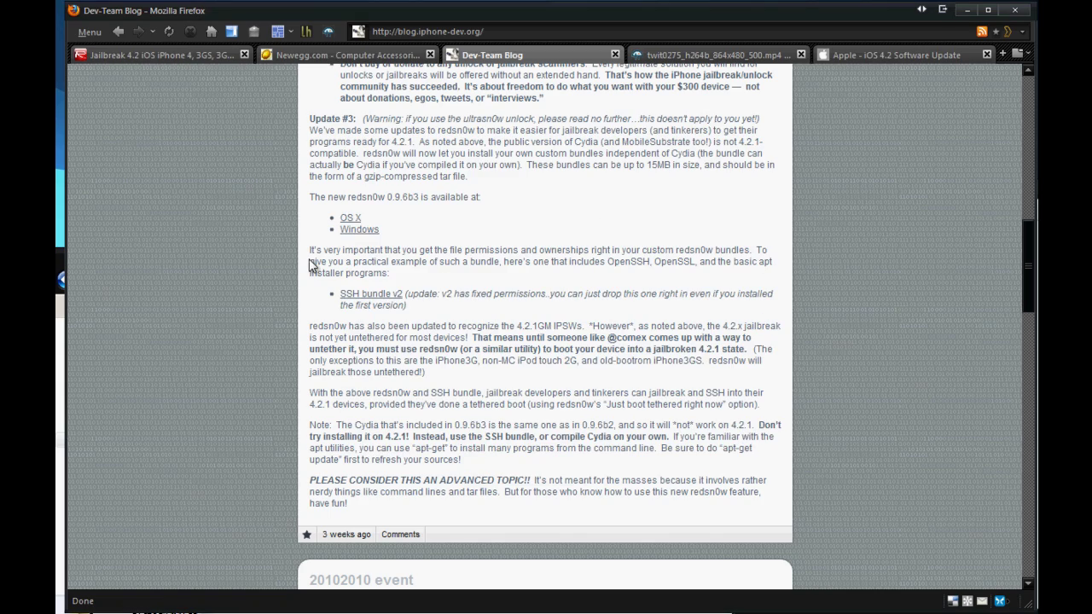
scroll(378, 367, up, 5)
scroll(378, 367, down, 8)
scroll(458, 381, up, 20)
scroll(459, 380, down, 10)
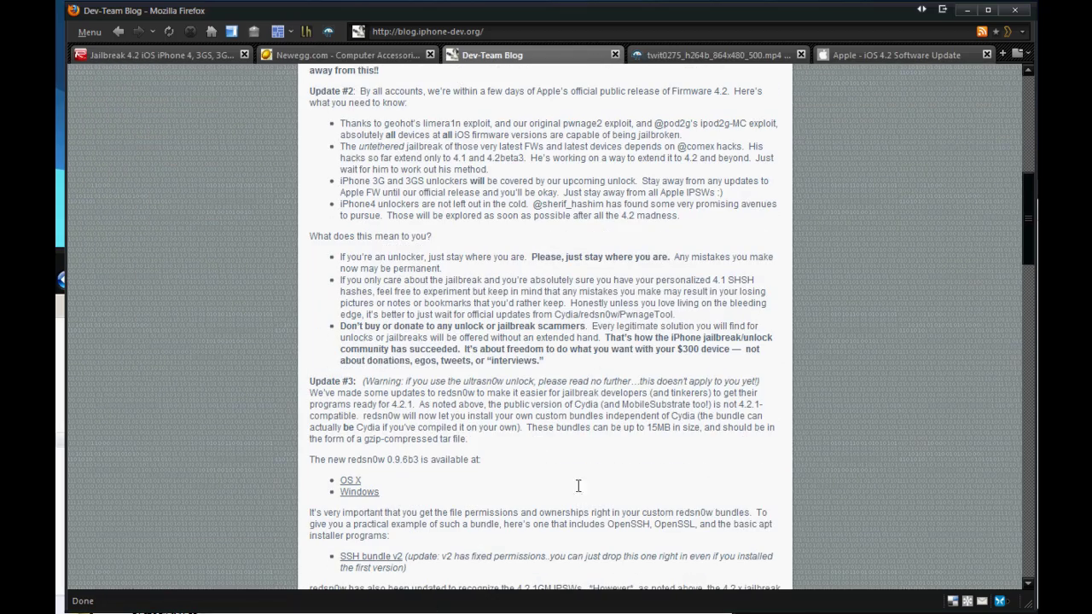
scroll(506, 381, down, 6)
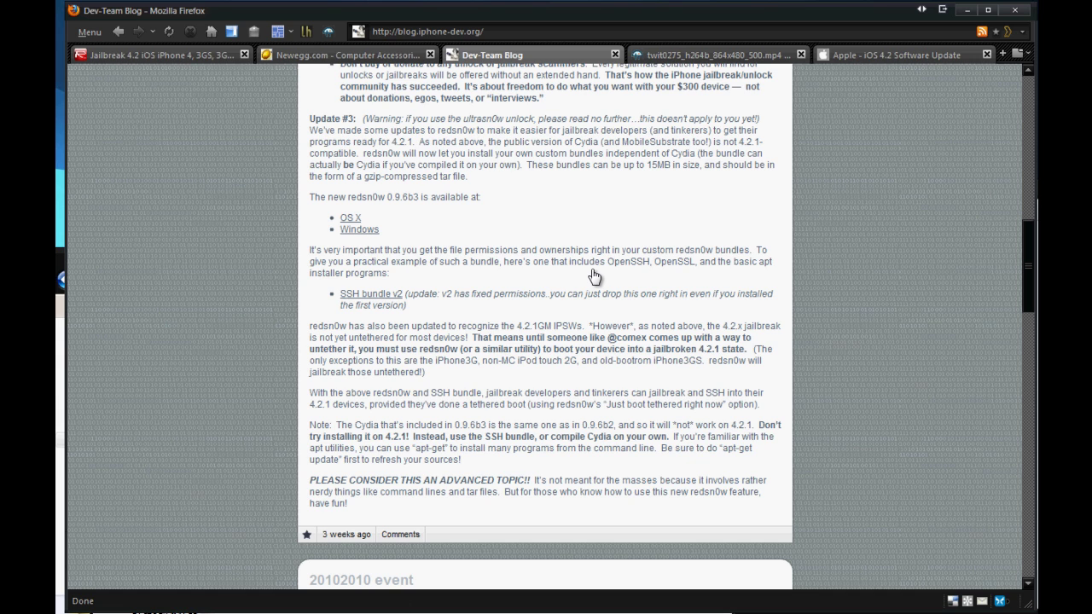
scroll(545, 341, up, 2)
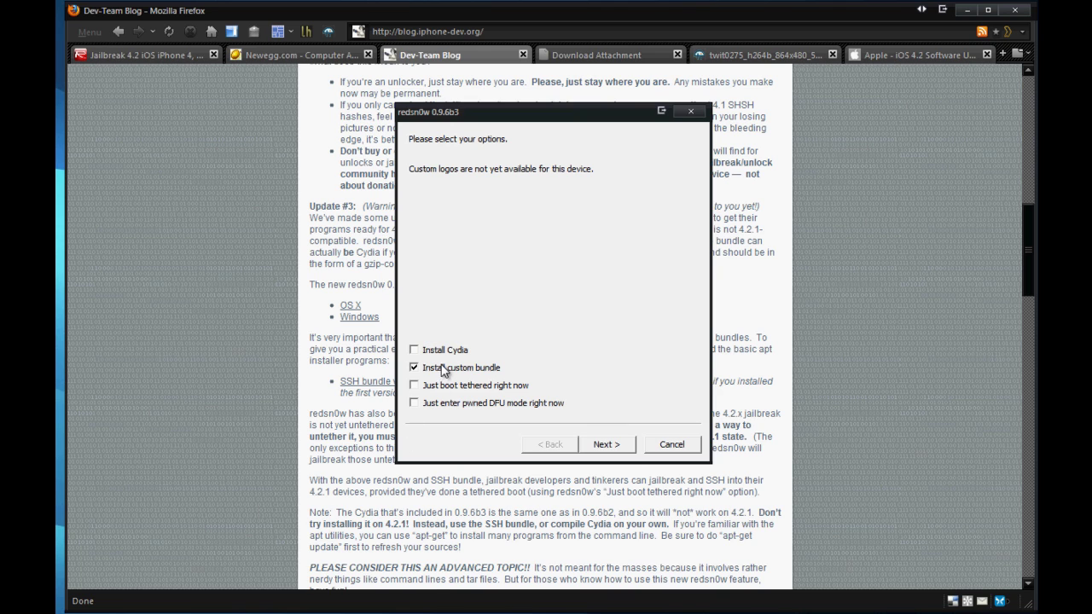
click(604, 444)
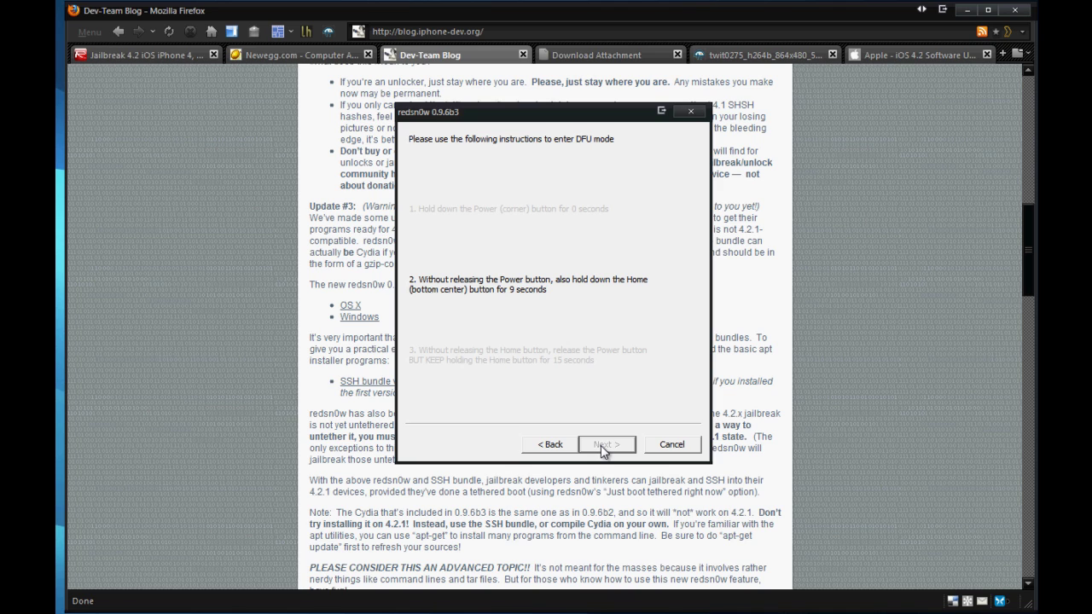
click(550, 444)
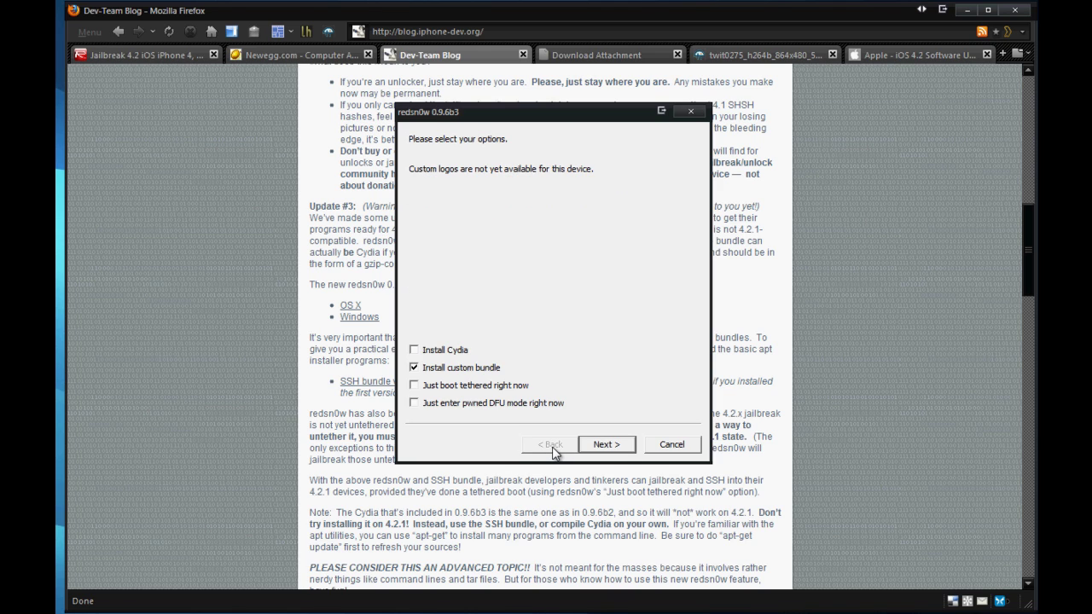
Put the iPad in DFU mode, run the custom-bundle jailbreak to Done, and close redsn0w
click(627, 452)
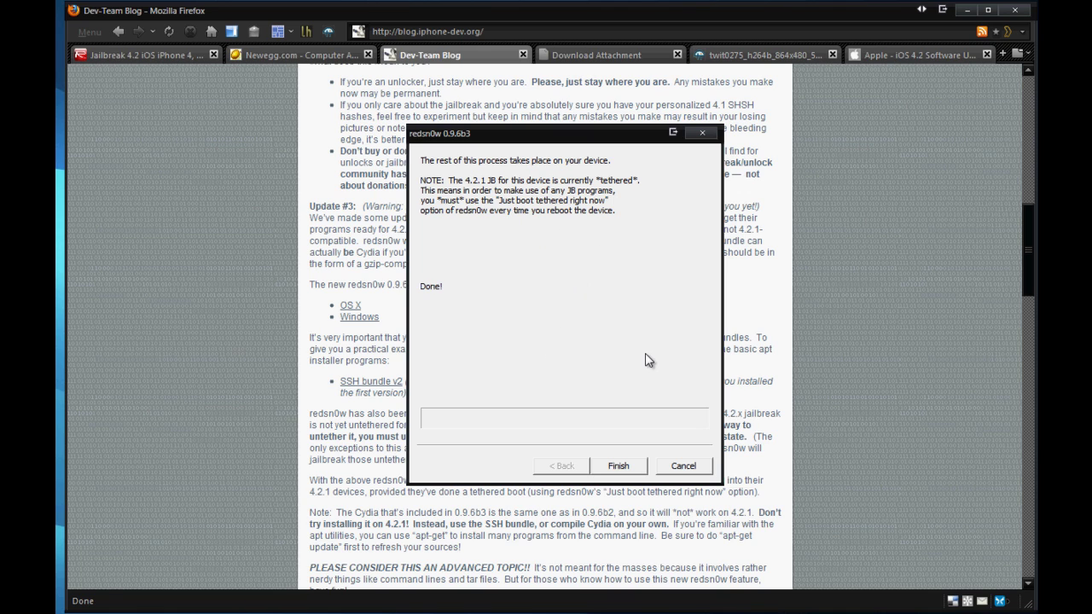
click(629, 467)
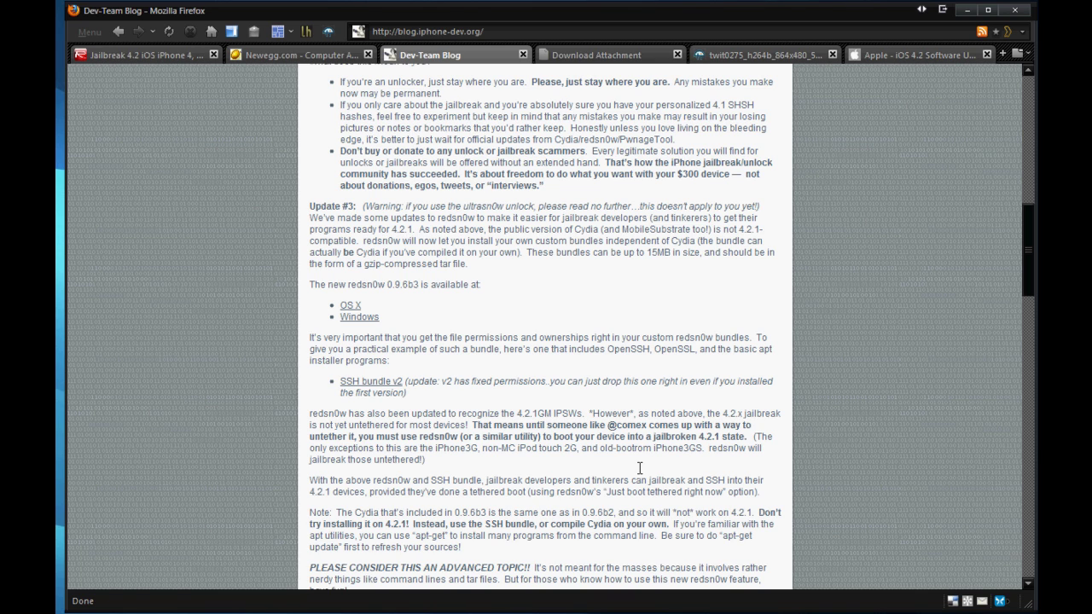
Scroll the Dev-Team Blog in Firefox up to the page header
click(638, 467)
scroll(638, 467, up, 10)
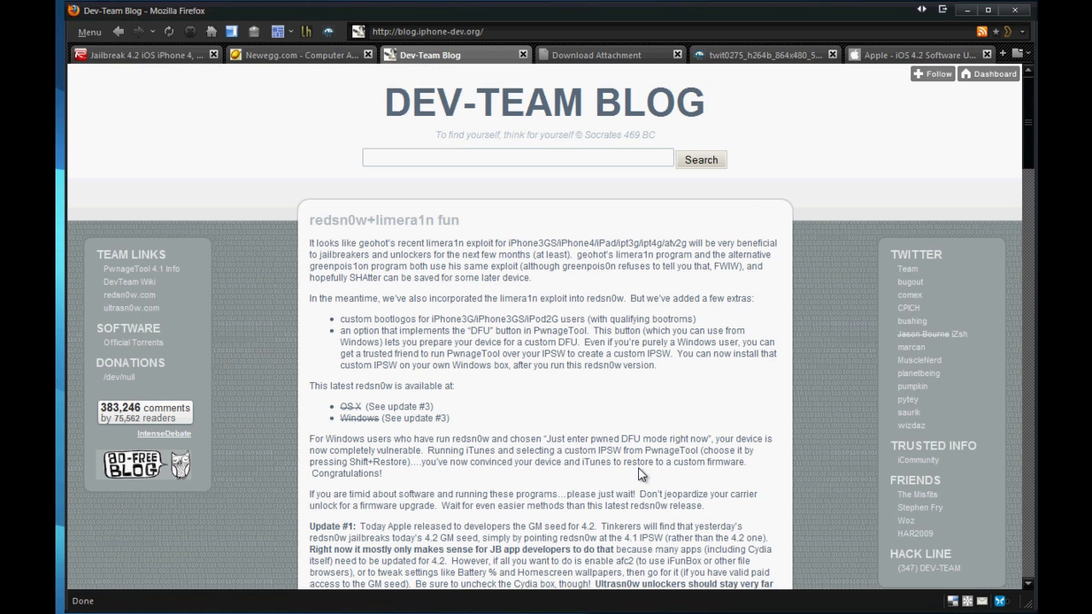